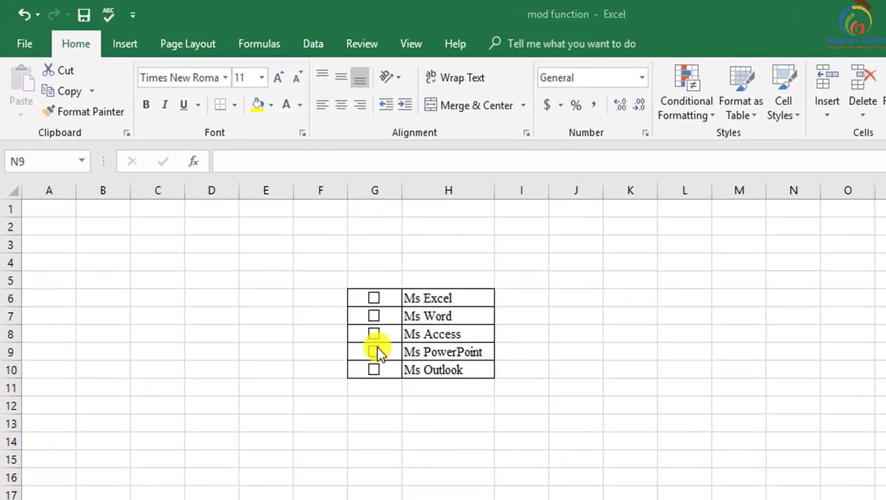
- Tick the Ms Excel, Ms Word and Ms Access checkboxes, then untick them to clear the green fill
{"action": "left_click", "coordinate": [374, 299]}
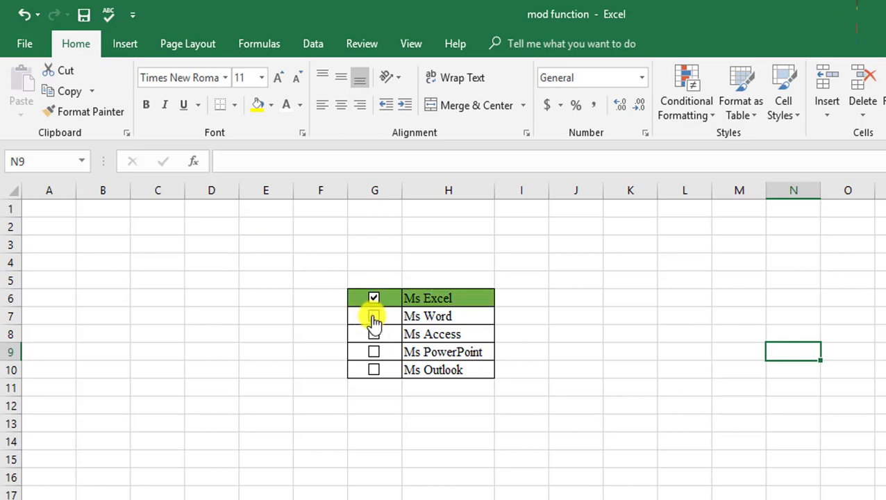
{"action": "left_click", "coordinate": [373, 315]}
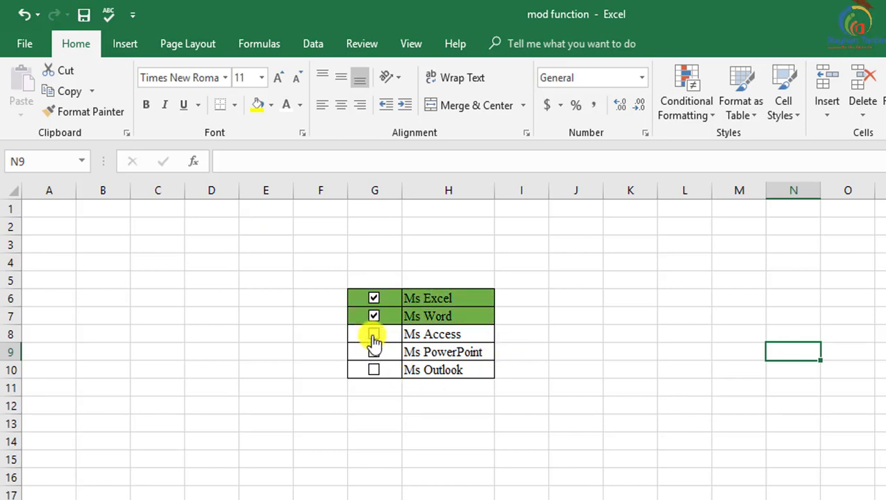
{"action": "left_click", "coordinate": [374, 333]}
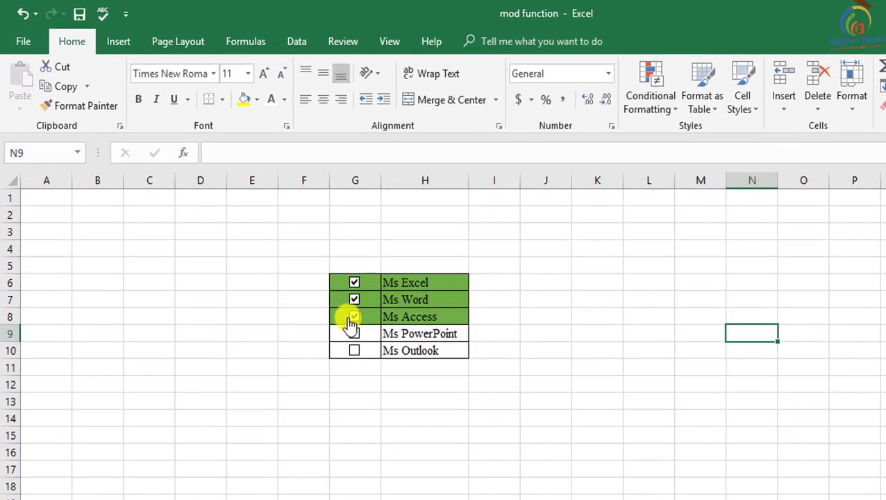
{"action": "left_click", "coordinate": [354, 316]}
{"action": "left_click", "coordinate": [354, 299]}
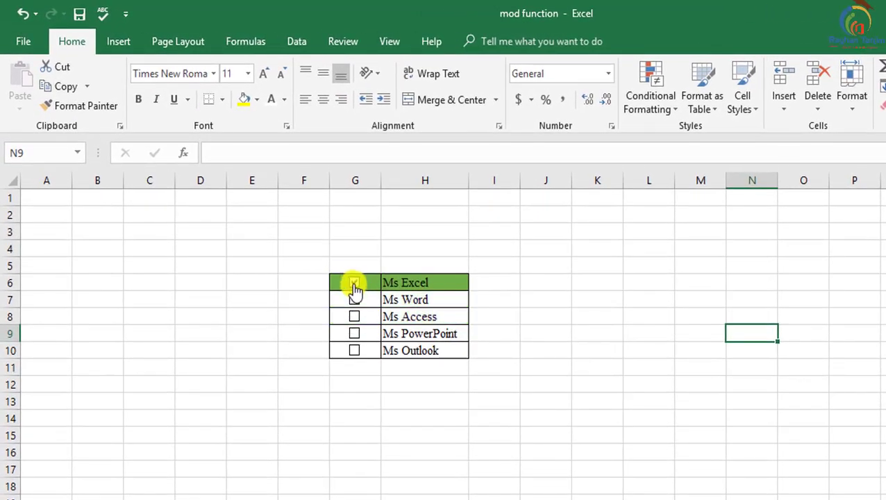
{"action": "left_click", "coordinate": [354, 282]}
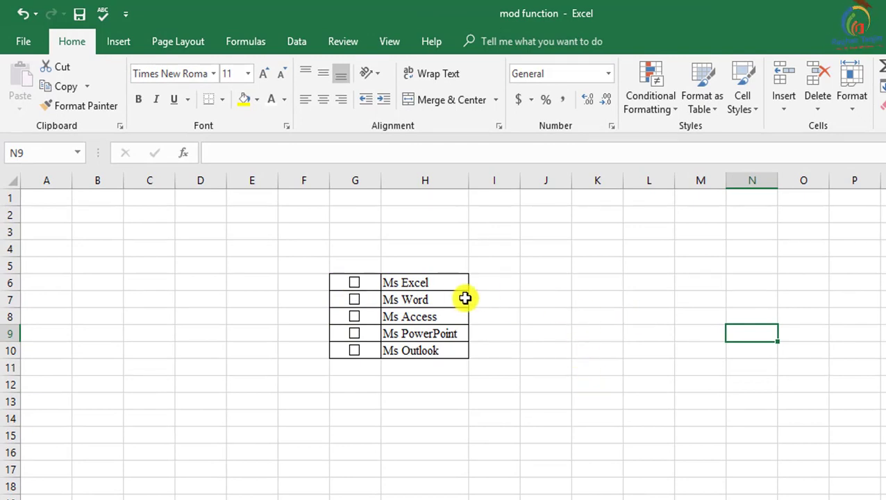
- Copy the product names from H6:H10 into L6:L10 and widen column L to fit
{"action": "left_click_drag", "start_coordinate": [448, 286], "coordinate": [441, 360]}
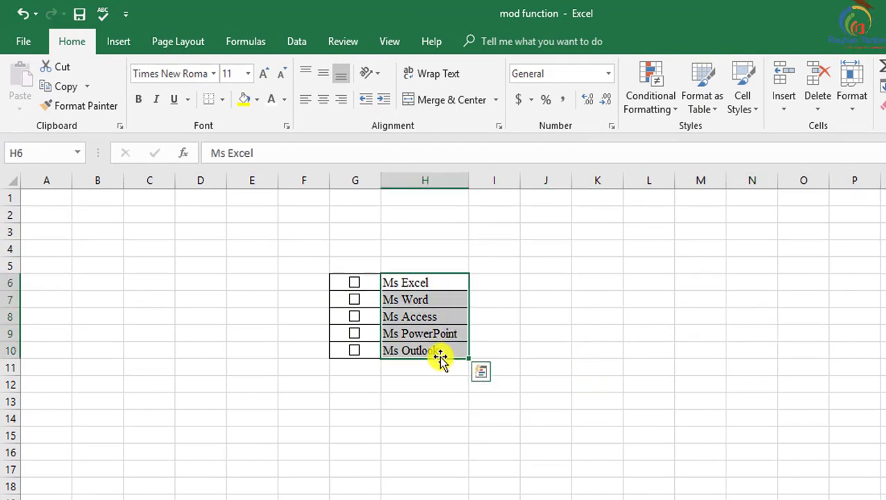
{"action": "key", "text": "ctrl+c"}
{"action": "left_click_drag", "start_coordinate": [661, 283], "coordinate": [656, 351]}
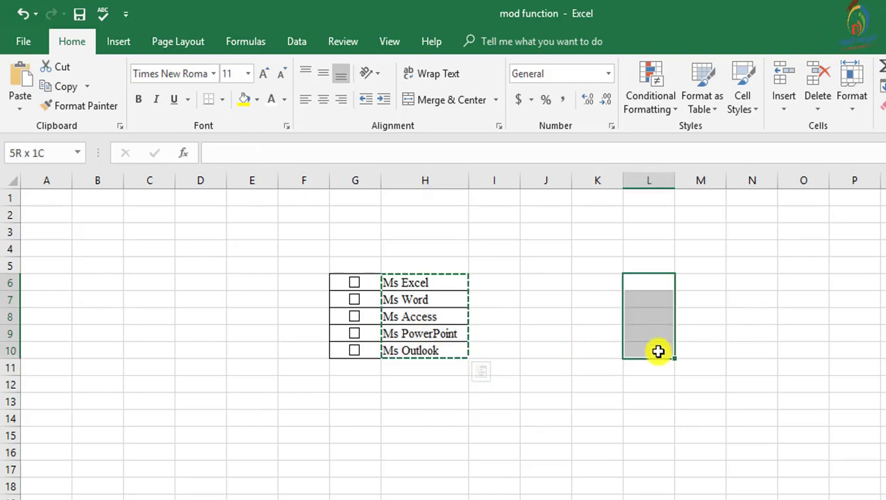
{"action": "key", "text": "ctrl+v"}
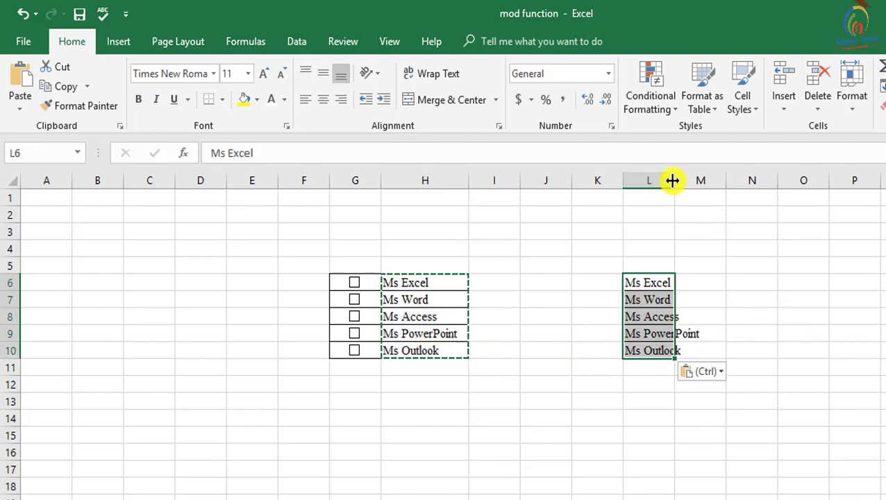
{"action": "left_click_drag", "start_coordinate": [673, 180], "coordinate": [716, 183]}
{"action": "left_click", "coordinate": [817, 297]}
{"action": "left_click", "coordinate": [791, 283]}
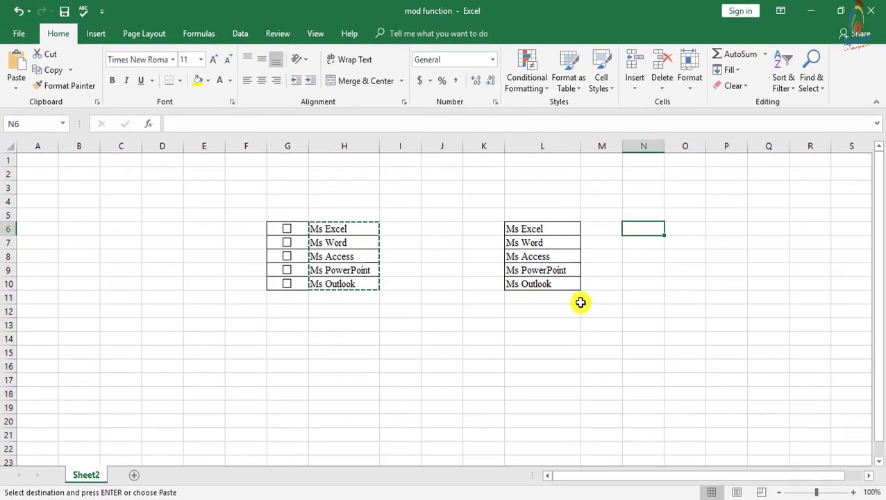
- Turn on the Developer tab in Excel Options under Customize Ribbon
{"action": "left_click", "coordinate": [19, 33]}
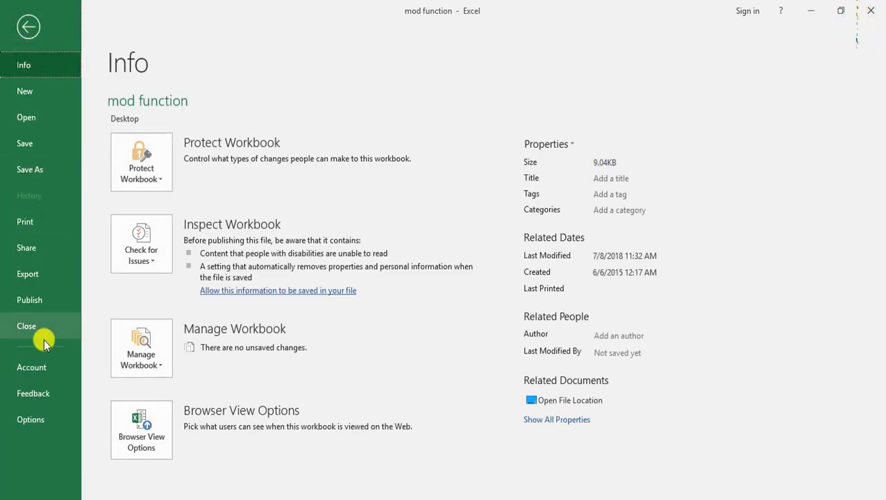
{"action": "left_click", "coordinate": [29, 422]}
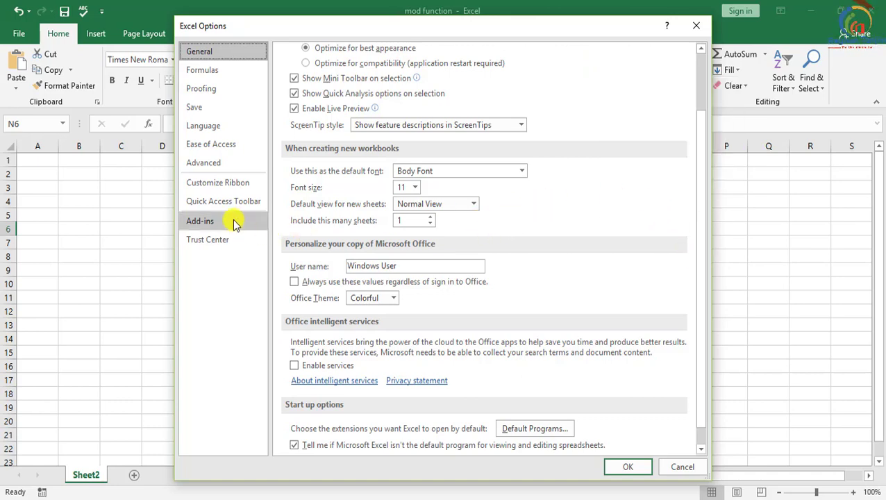
{"action": "left_click", "coordinate": [225, 188]}
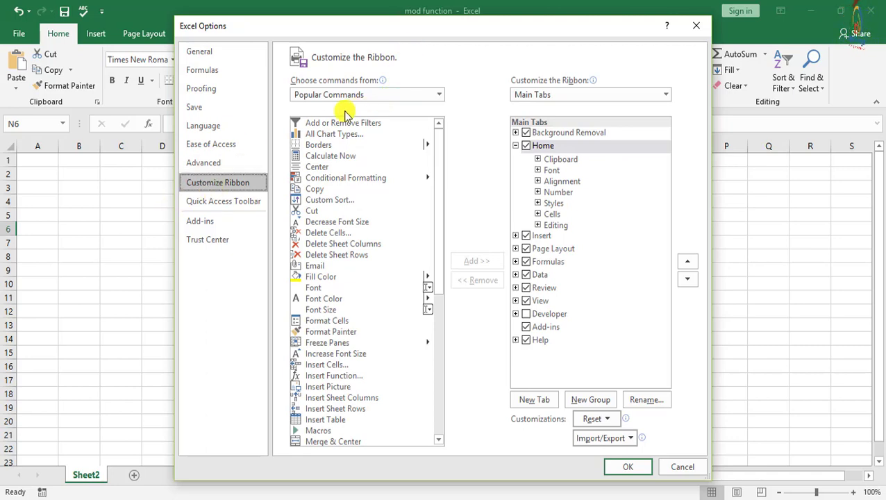
{"action": "left_click", "coordinate": [526, 314]}
{"action": "left_click", "coordinate": [619, 465]}
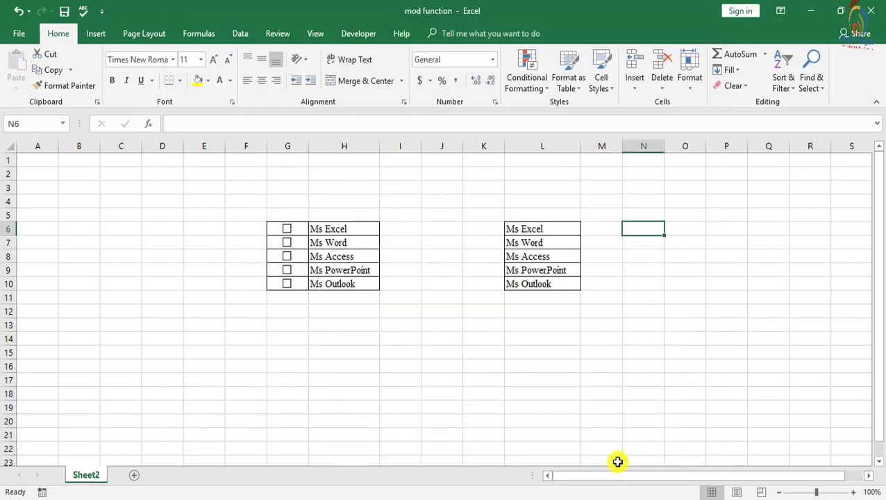
- Insert a Check Box form control drawn in cell K6 from the Developer tab
{"action": "left_click", "coordinate": [358, 32]}
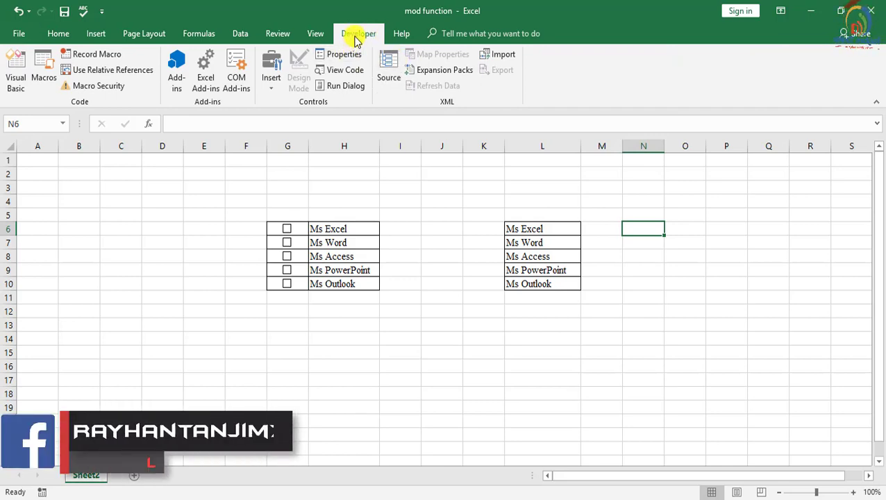
{"action": "left_click", "coordinate": [271, 89]}
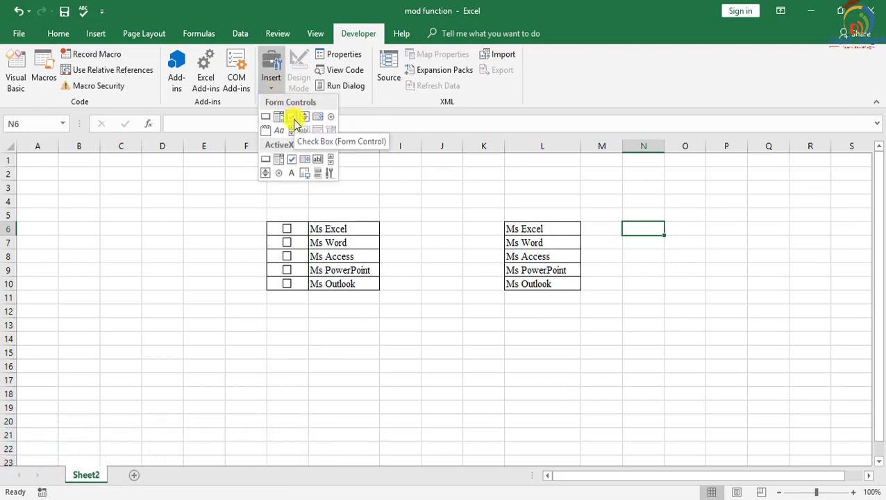
{"action": "left_click", "coordinate": [291, 118]}
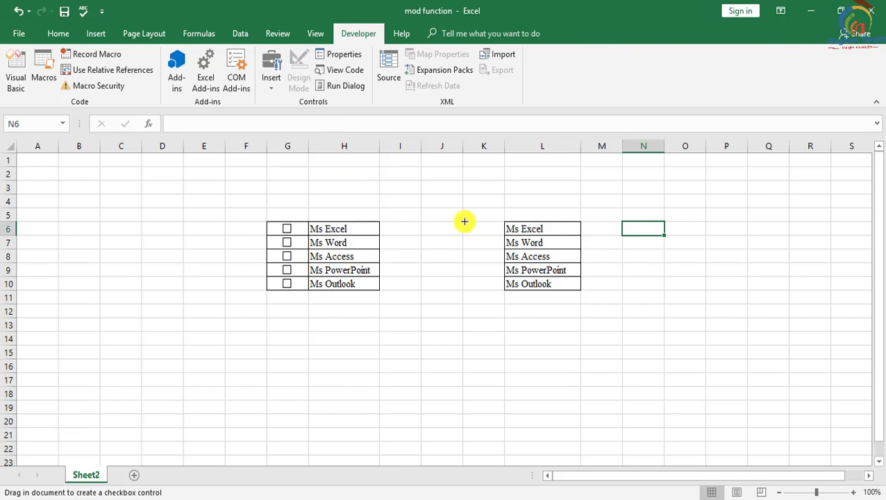
{"action": "left_click_drag", "start_coordinate": [471, 225], "coordinate": [494, 241]}
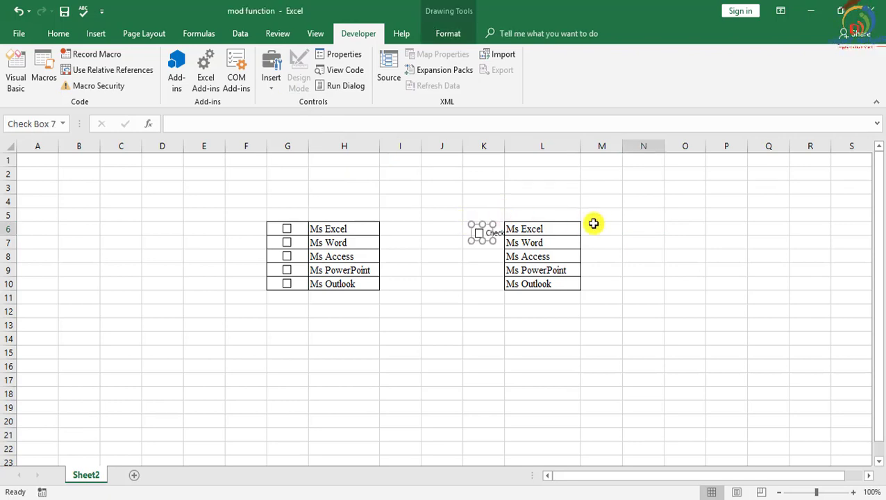
{"action": "key", "text": "Up"}
{"action": "key", "text": "Up"}
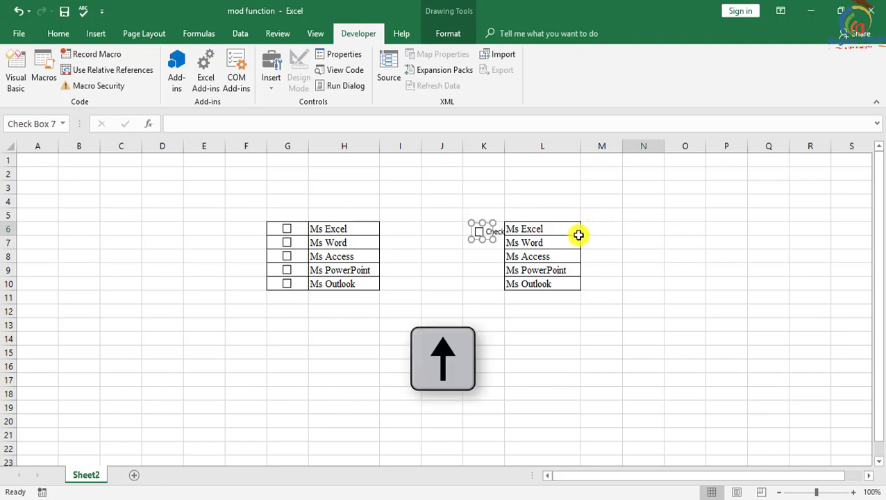
{"action": "key", "text": "Up"}
{"action": "key", "text": "Up"}
{"action": "key", "text": "Up"}
{"action": "key", "text": "Up"}
{"action": "key", "text": "Down"}
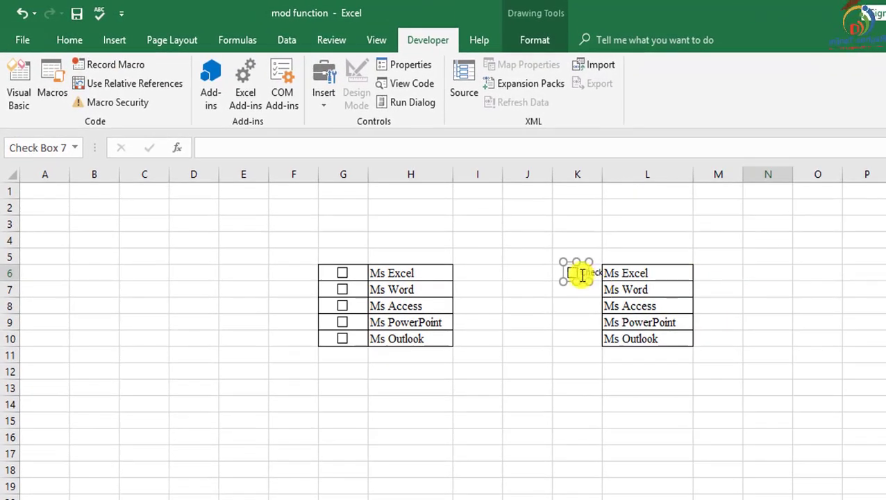
- Clear the check box's label text and nudge it right beside Ms Excel
{"action": "left_click", "coordinate": [580, 272]}
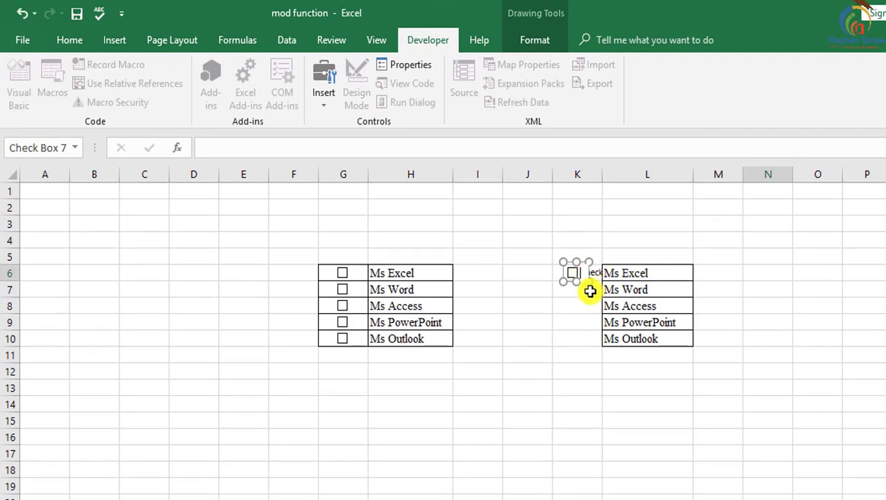
{"action": "left_click", "coordinate": [589, 291]}
{"action": "left_click", "coordinate": [588, 271], "text": "ctrl"}
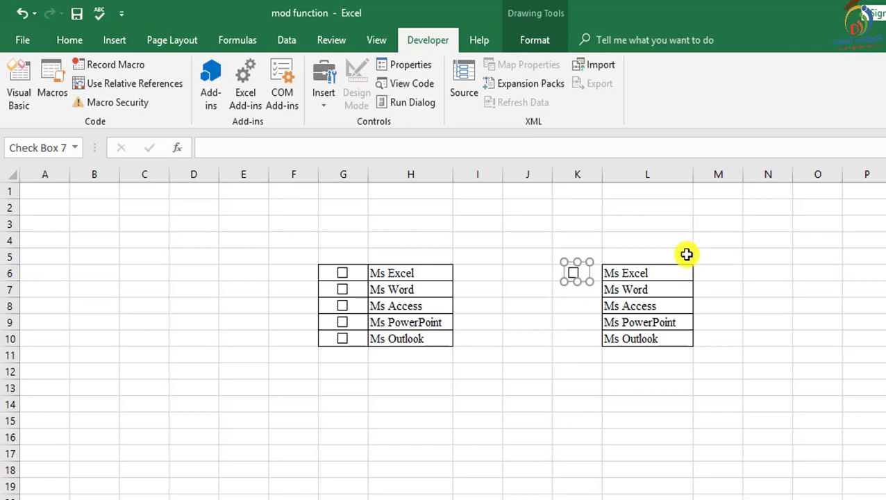
{"action": "key", "text": "Right"}
{"action": "left_click", "coordinate": [590, 291]}
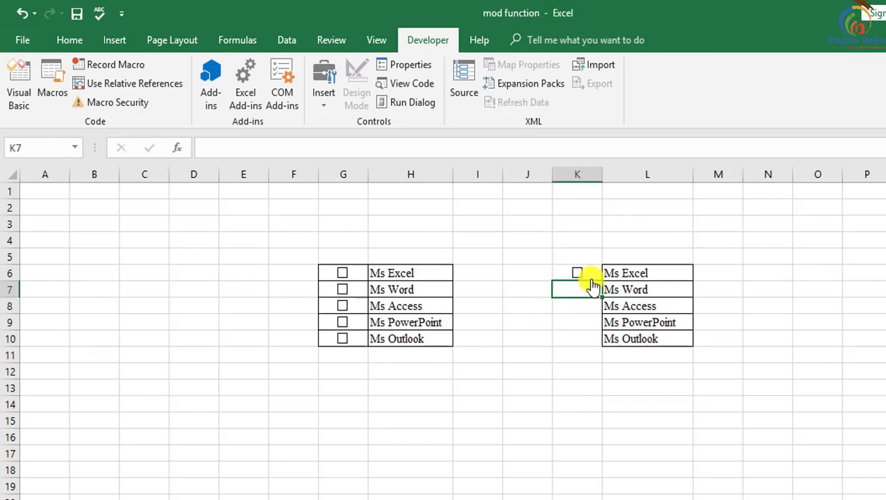
- Copy the K6 checkbox into K7:K10, leaving the Ms Excel box unticked
{"action": "left_click", "coordinate": [596, 273]}
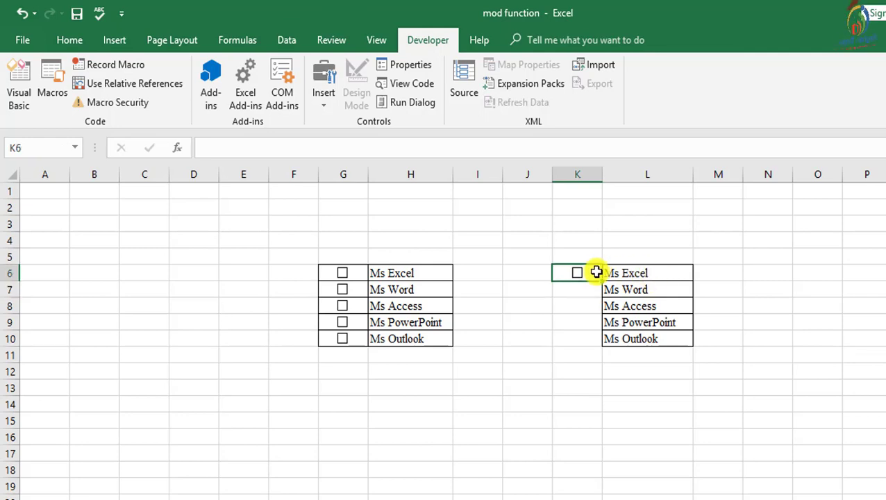
{"action": "right_click", "coordinate": [594, 272]}
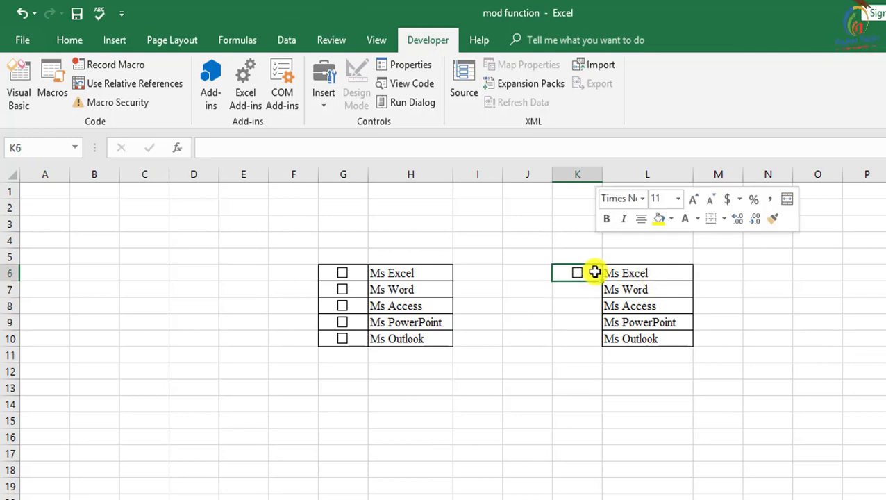
{"action": "left_click", "coordinate": [628, 276]}
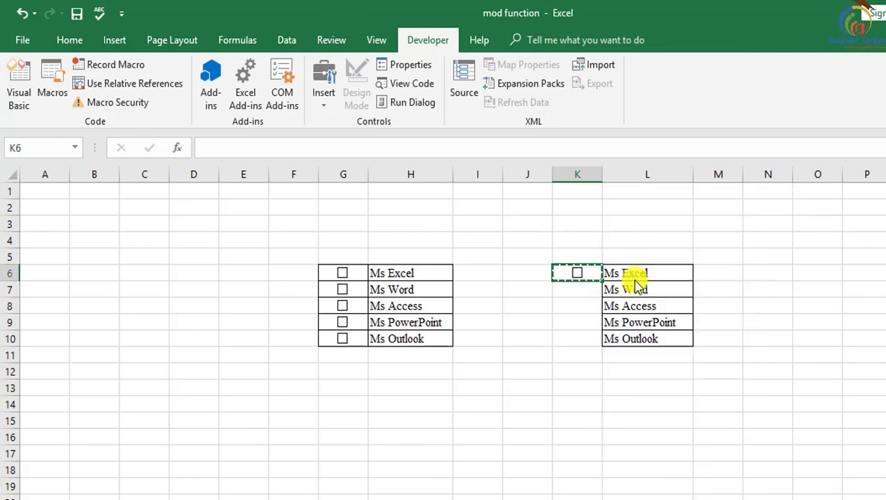
{"action": "left_click_drag", "start_coordinate": [587, 291], "coordinate": [590, 337]}
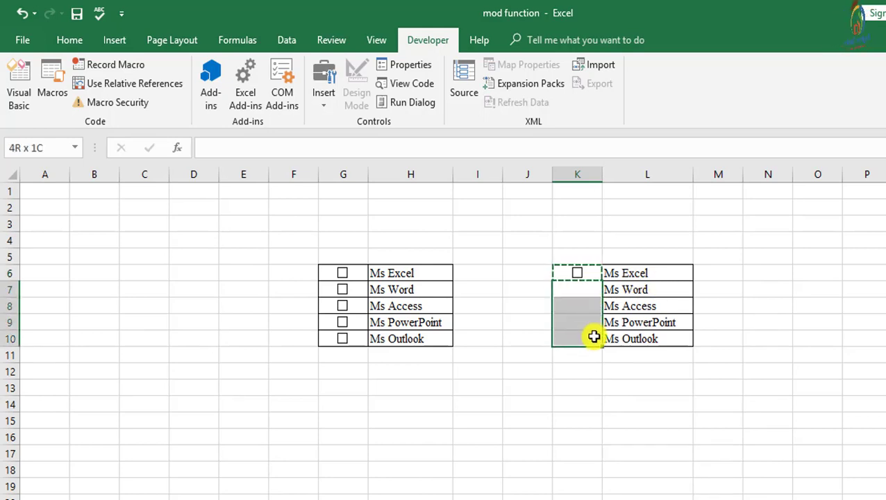
{"action": "key", "text": "ctrl+v"}
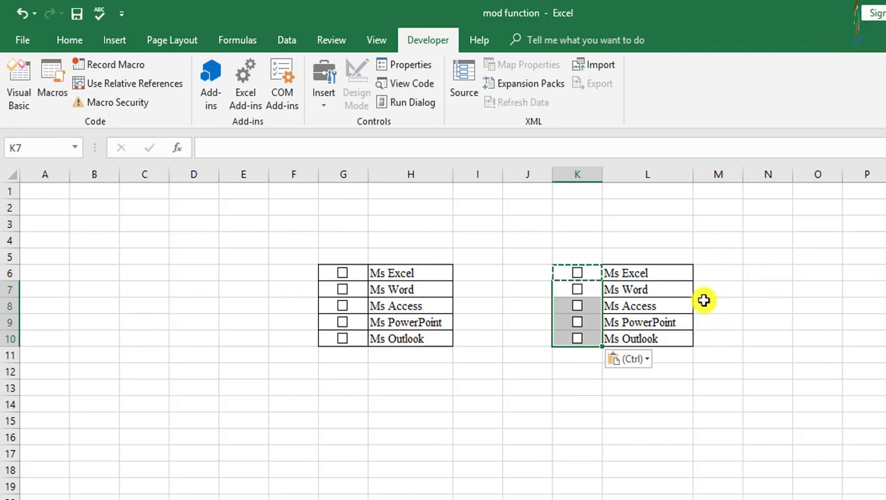
{"action": "left_click", "coordinate": [578, 273]}
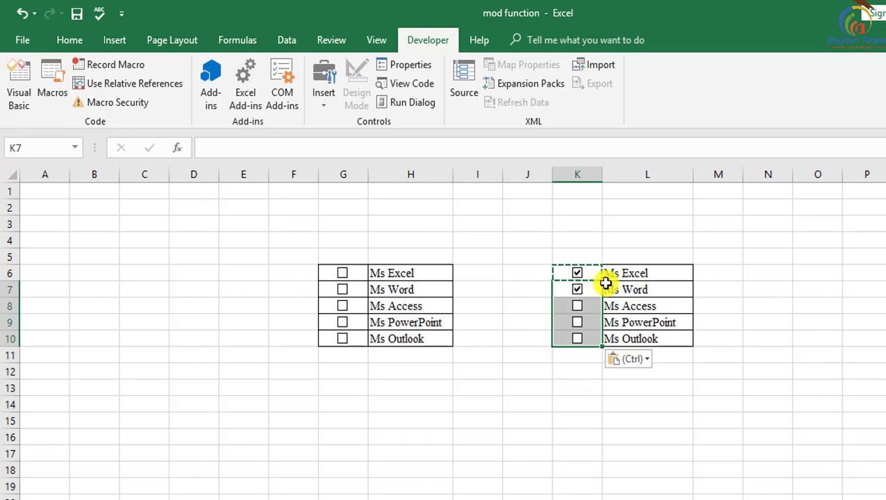
{"action": "left_click", "coordinate": [577, 272]}
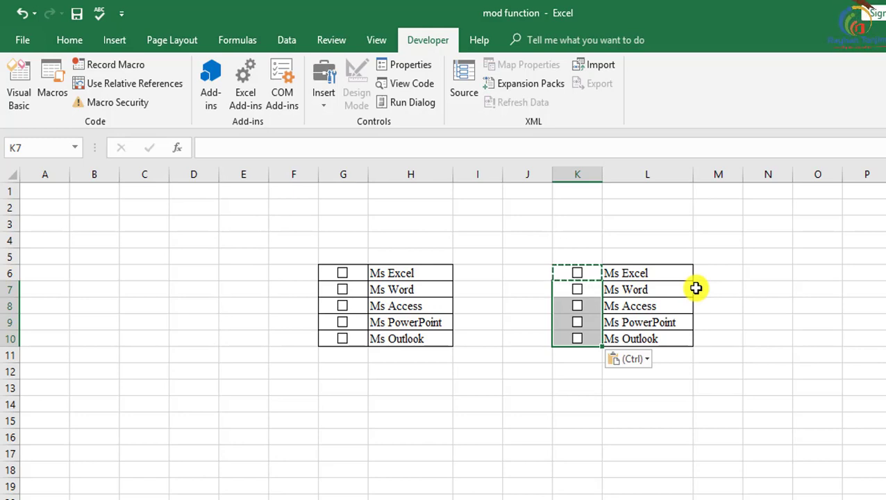
- Set the Ms Excel checkbox's cell link to J6 in Format Control
{"action": "left_click", "coordinate": [584, 275], "text": "ctrl"}
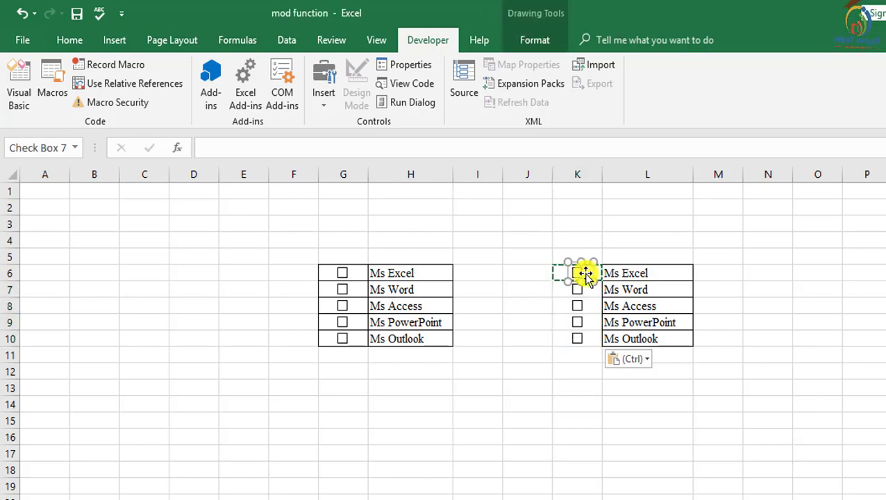
{"action": "right_click", "coordinate": [585, 275]}
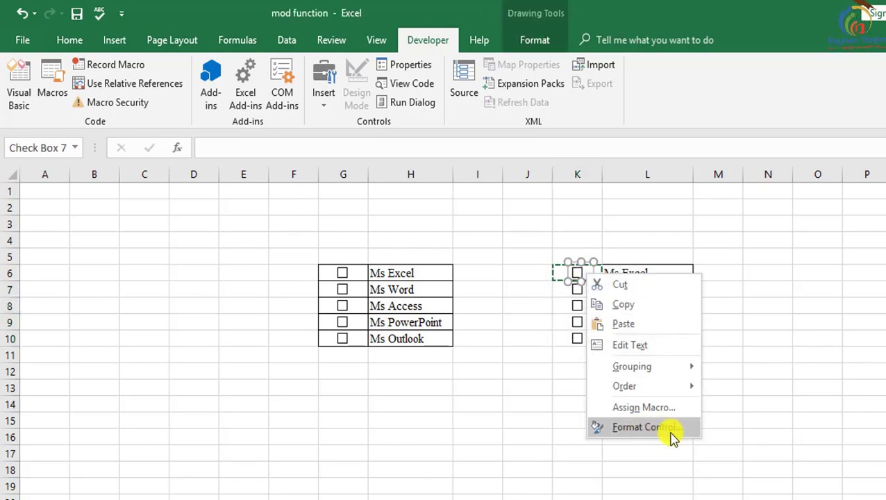
{"action": "left_click", "coordinate": [644, 428]}
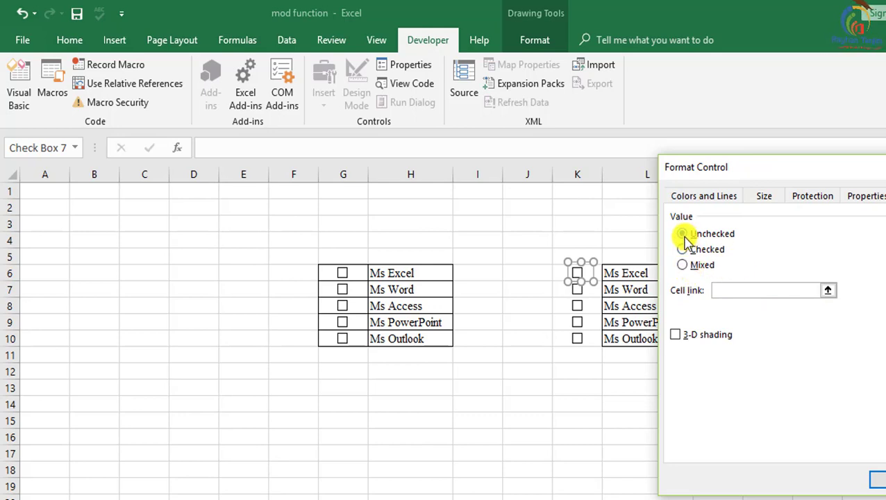
{"action": "left_click", "coordinate": [746, 289]}
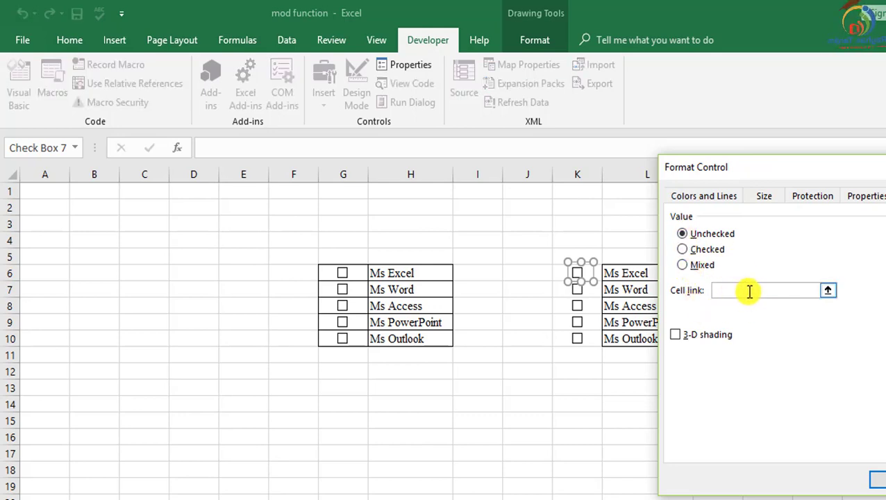
{"action": "left_click", "coordinate": [534, 275]}
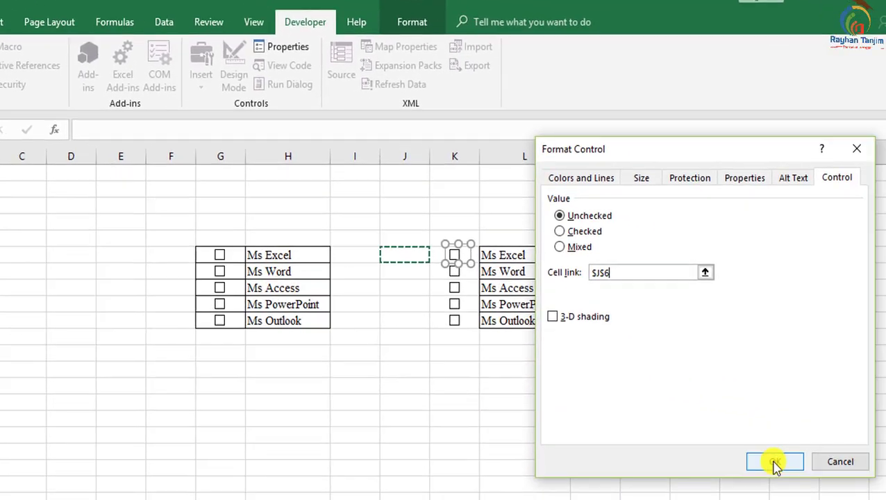
{"action": "left_click", "coordinate": [877, 479]}
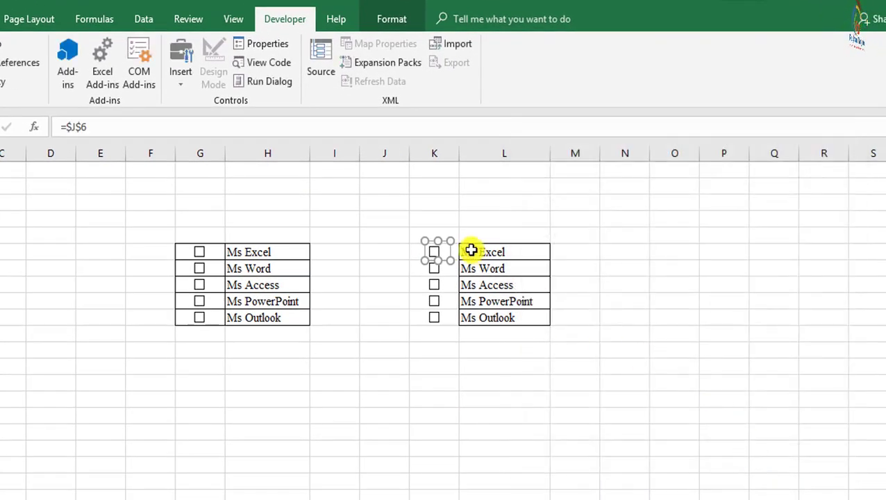
- Link the Ms Word checkbox to J7 and the Ms Access checkbox to J8
{"action": "right_click", "coordinate": [431, 271]}
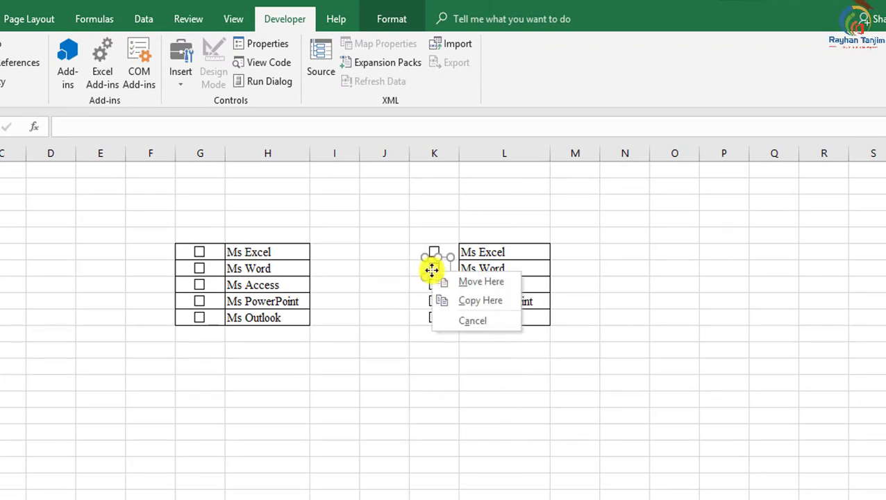
{"action": "key", "text": "Escape"}
{"action": "right_click", "coordinate": [431, 265]}
{"action": "left_click", "coordinate": [494, 419]}
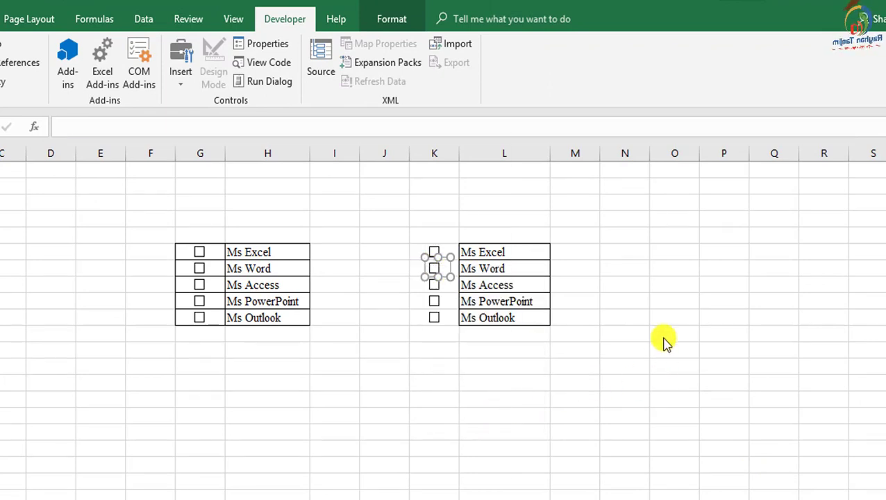
{"action": "left_click", "coordinate": [595, 271]}
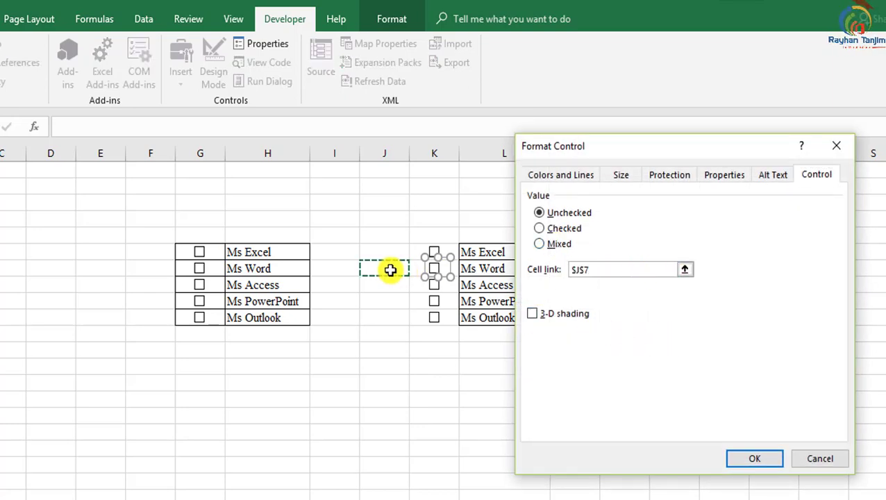
{"action": "left_click", "coordinate": [755, 458]}
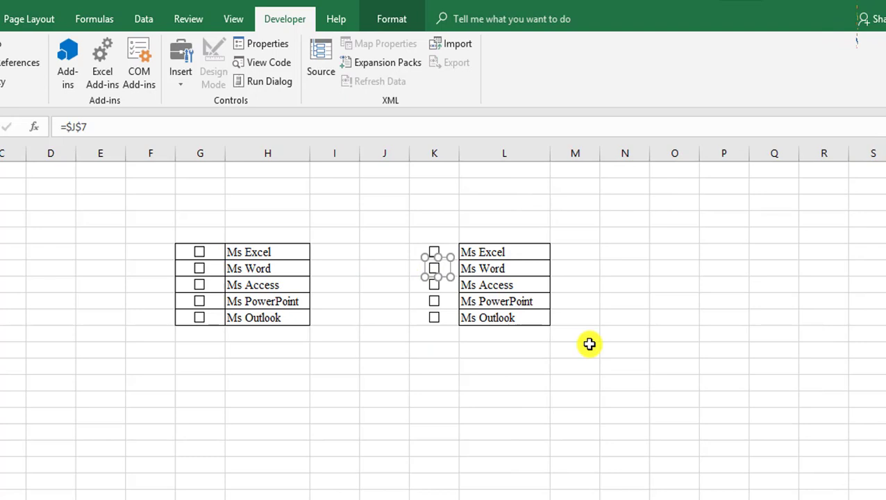
{"action": "right_click", "coordinate": [435, 285]}
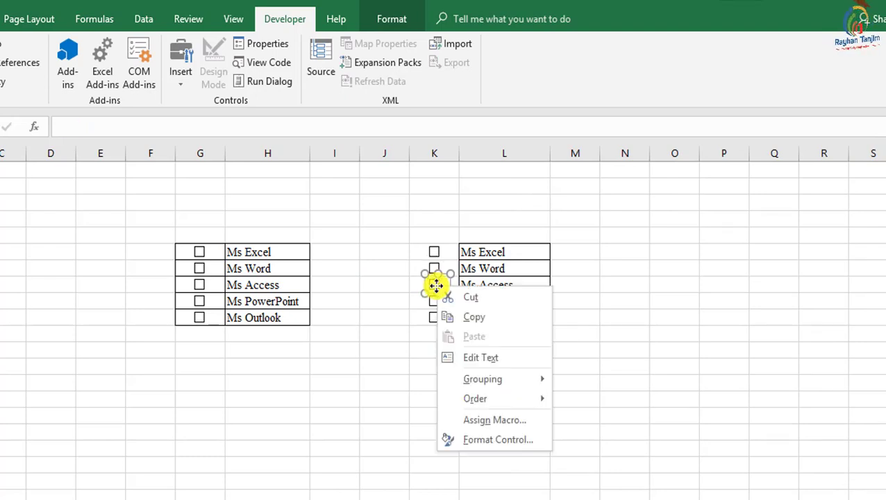
{"action": "left_click", "coordinate": [510, 438]}
{"action": "left_click", "coordinate": [587, 270]}
{"action": "type", "text": "$J$8"}
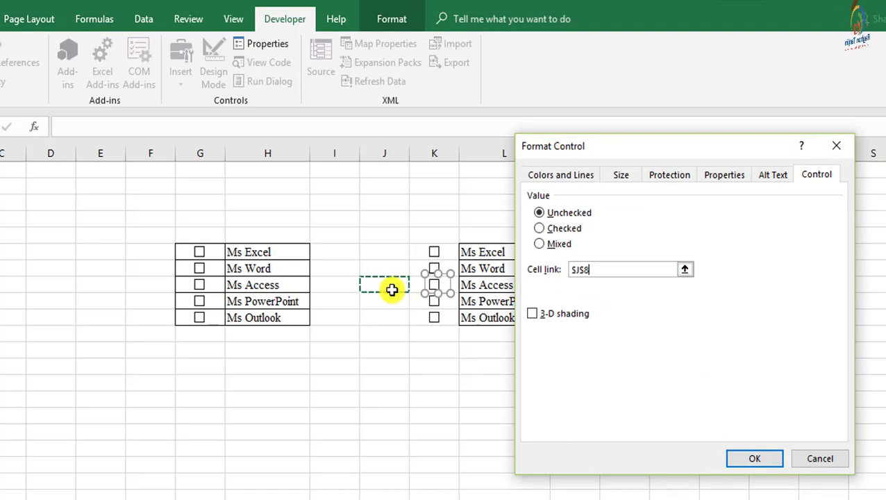
{"action": "left_click", "coordinate": [753, 459]}
- Link the Ms PowerPoint checkbox to J9 and the Ms Outlook checkbox to J10
{"action": "right_click", "coordinate": [433, 297]}
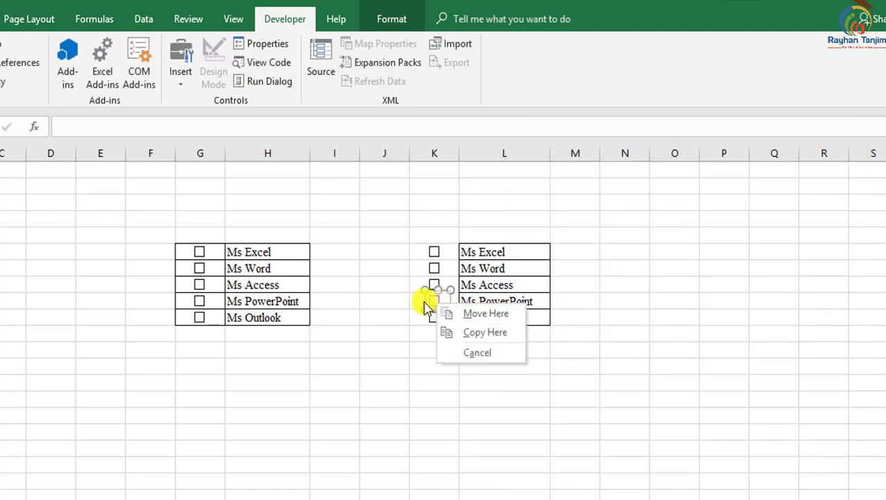
{"action": "right_click", "coordinate": [422, 300]}
{"action": "left_click", "coordinate": [478, 455]}
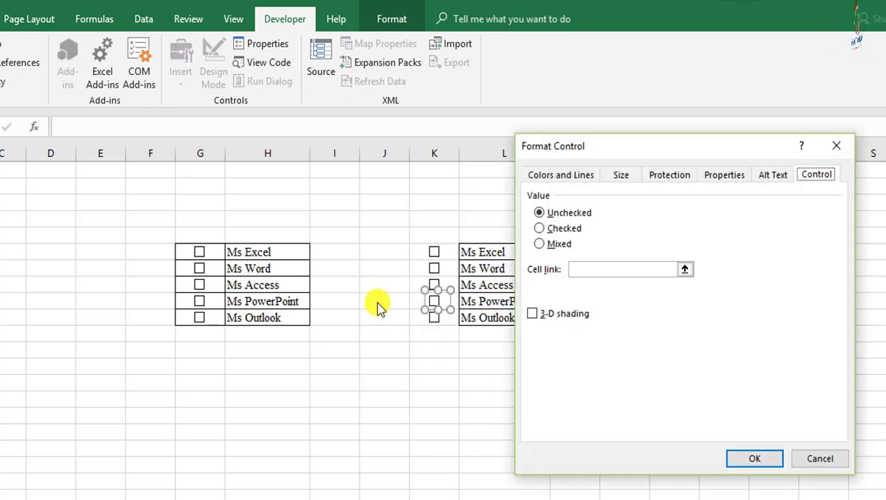
{"action": "left_click", "coordinate": [612, 269]}
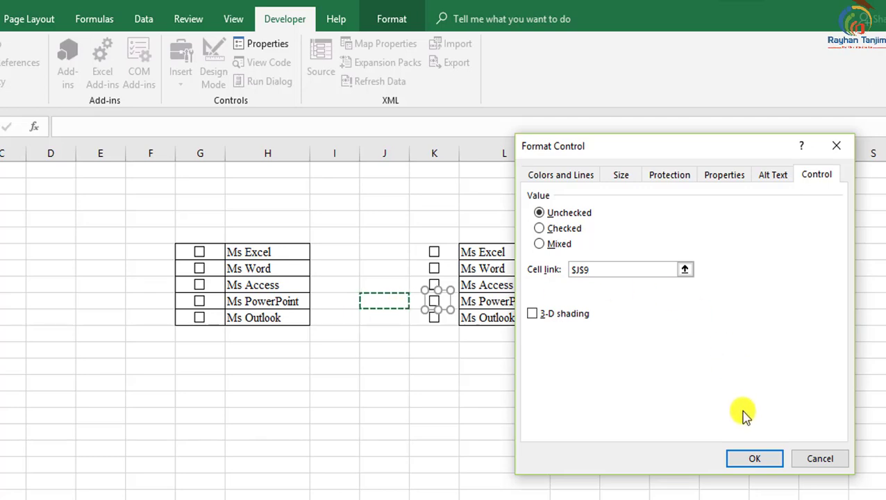
{"action": "left_click", "coordinate": [750, 458]}
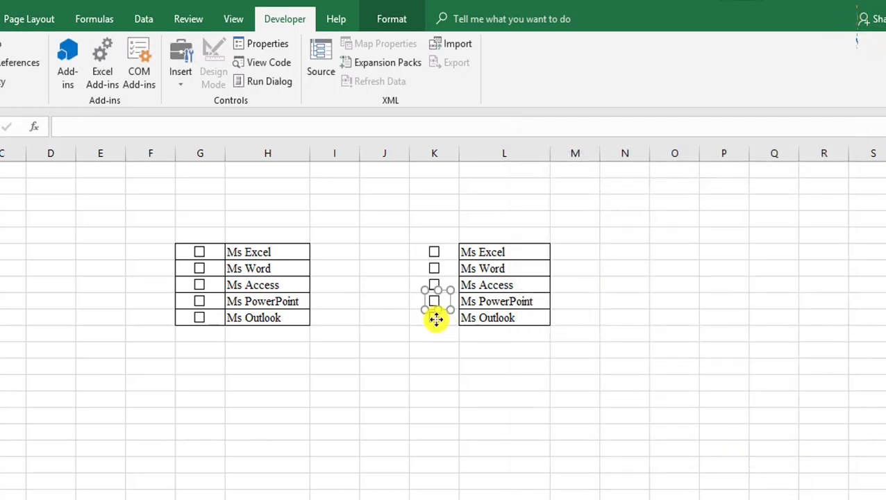
{"action": "right_click", "coordinate": [435, 318]}
{"action": "left_click", "coordinate": [498, 473]}
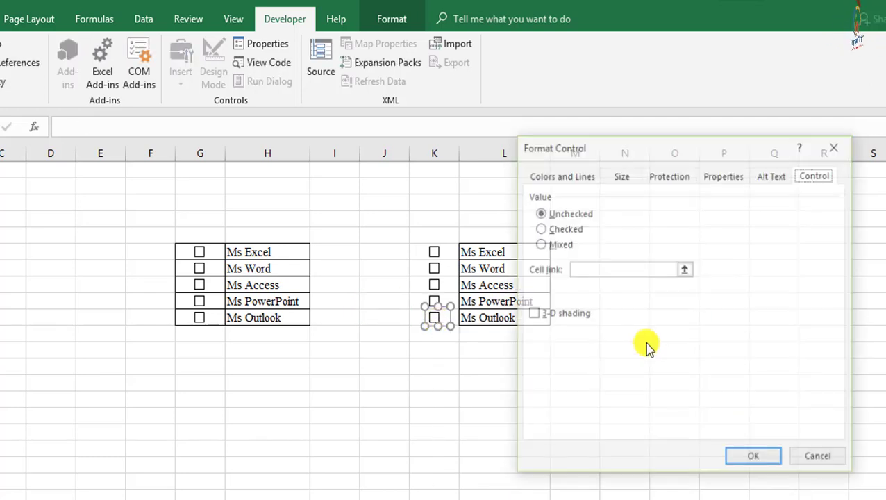
{"action": "left_click", "coordinate": [587, 268]}
{"action": "left_click", "coordinate": [401, 320]}
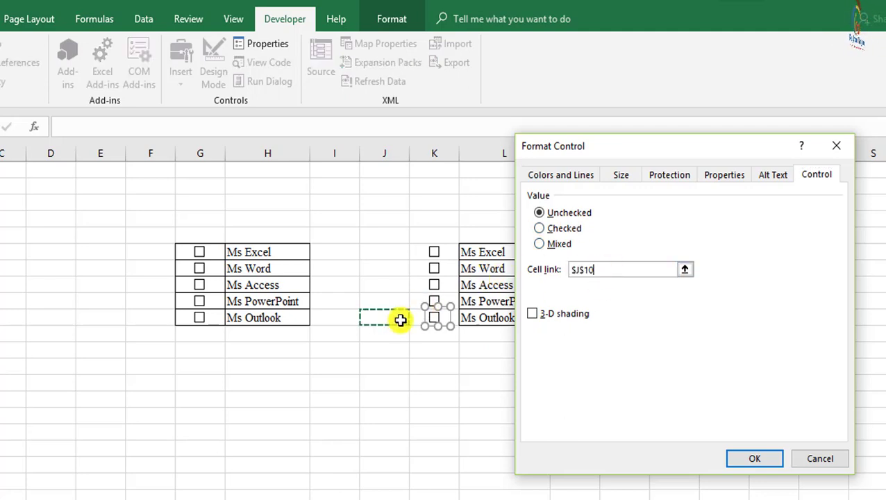
{"action": "left_click", "coordinate": [754, 459]}
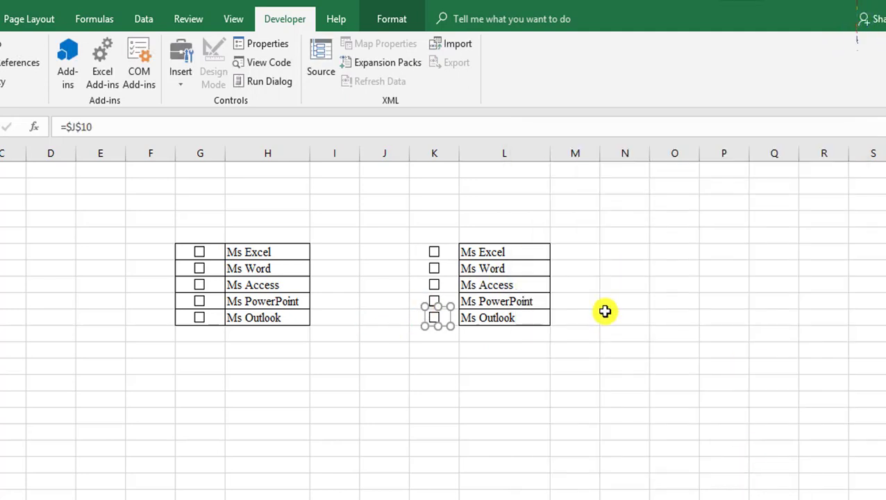
- Toggle the column K checkboxes to check TRUE/FALSE in column J, ending with all unticked
{"action": "left_click", "coordinate": [434, 269]}
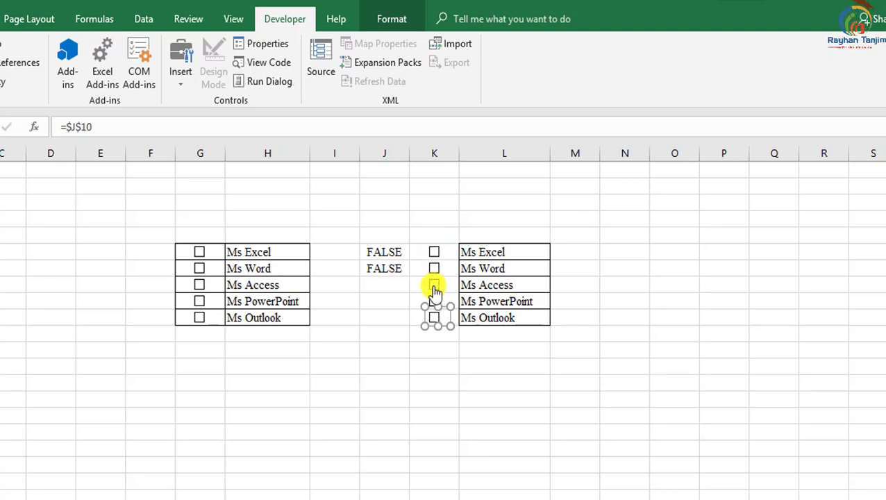
{"action": "left_click", "coordinate": [434, 284]}
{"action": "left_click", "coordinate": [436, 320]}
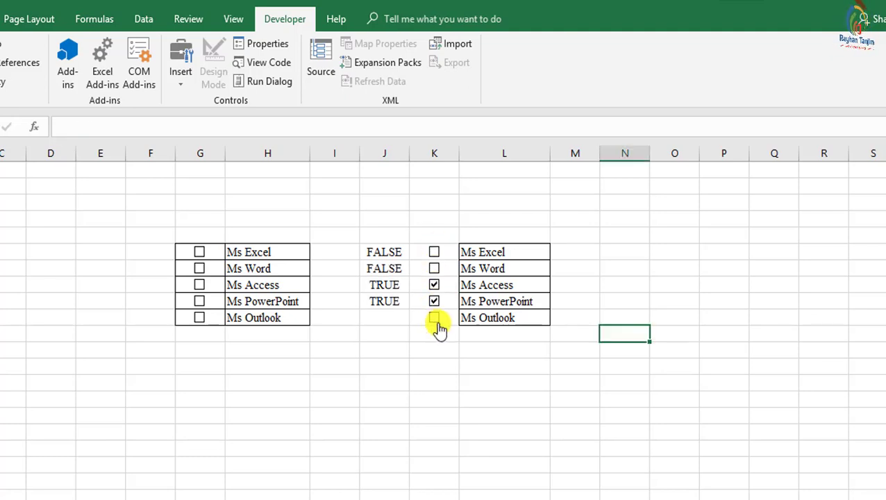
{"action": "left_click", "coordinate": [434, 268]}
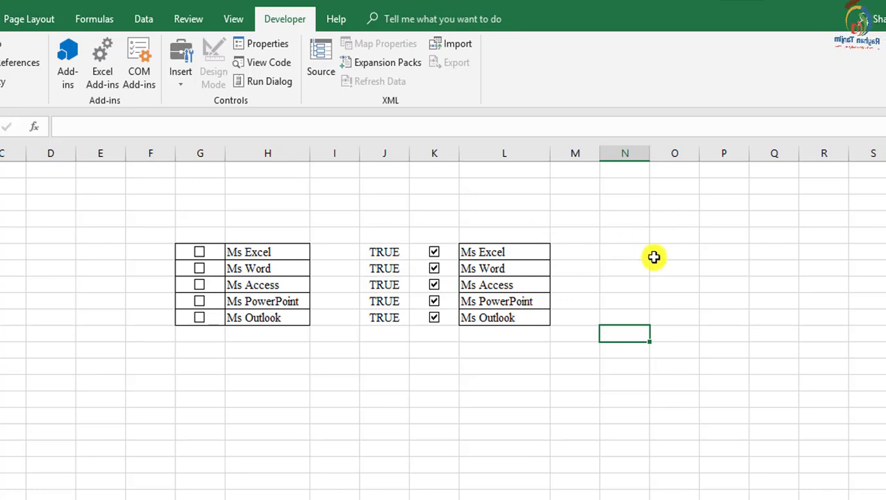
{"action": "left_click", "coordinate": [434, 252]}
{"action": "left_click", "coordinate": [434, 268]}
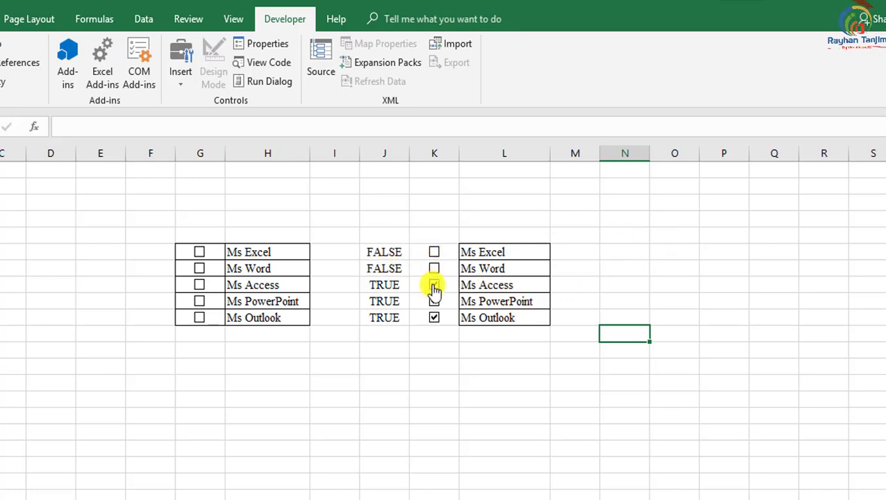
{"action": "left_click", "coordinate": [434, 284]}
{"action": "left_click", "coordinate": [434, 301]}
{"action": "left_click", "coordinate": [434, 317]}
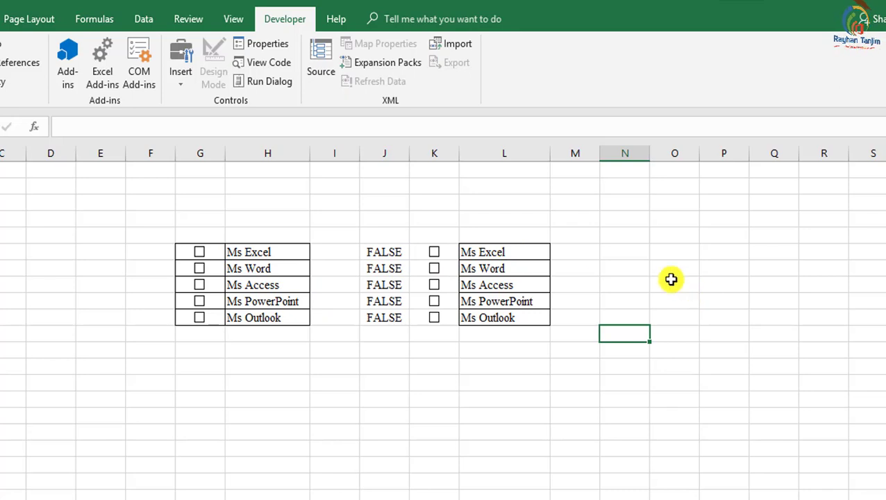
- Apply All Borders to the range K6:L10
{"action": "mouse_move", "coordinate": [423, 257]}
{"action": "left_mouse_down"}
{"action": "mouse_move", "coordinate": [488, 325]}
{"action": "mouse_move", "coordinate": [507, 323]}
{"action": "left_mouse_up"}
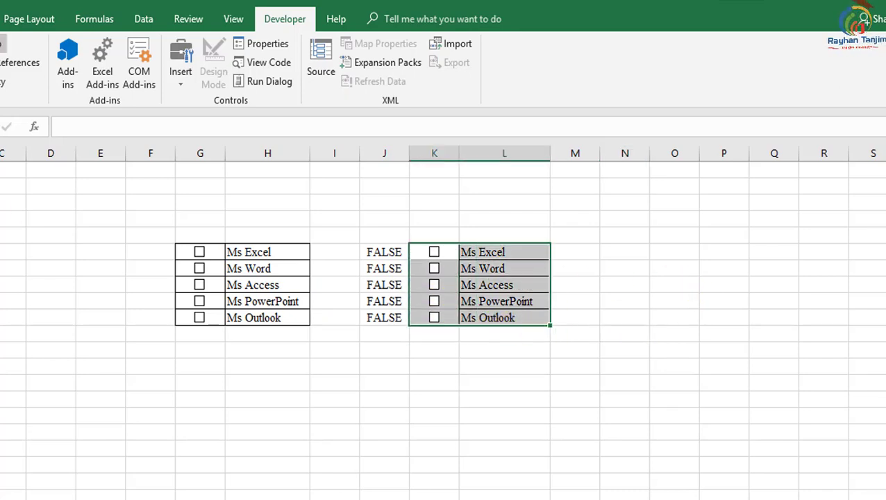
{"action": "left_click", "coordinate": [71, 75]}
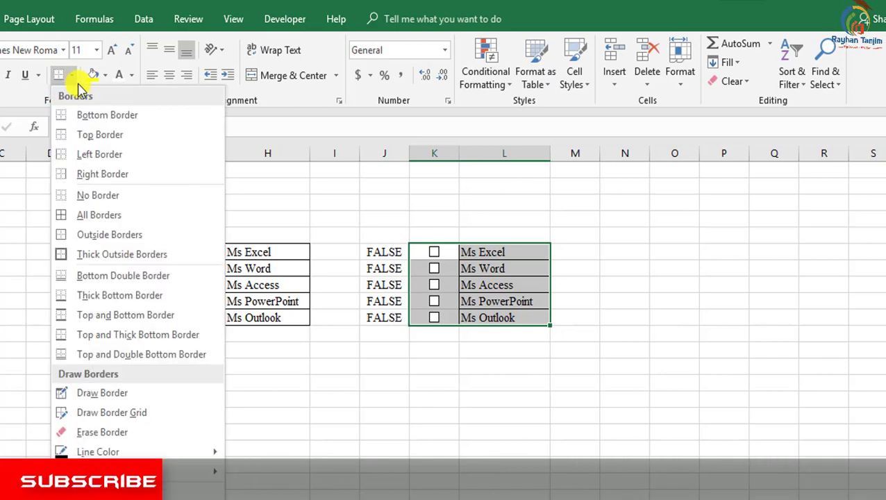
{"action": "left_click", "coordinate": [77, 215]}
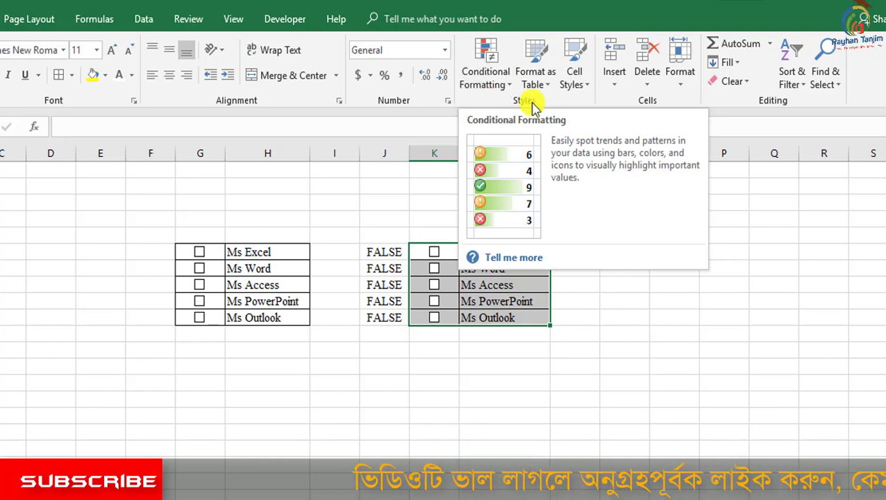
- Start a new 'Use a formula' conditional formatting rule with the formula =$J6
{"action": "left_click", "coordinate": [490, 77]}
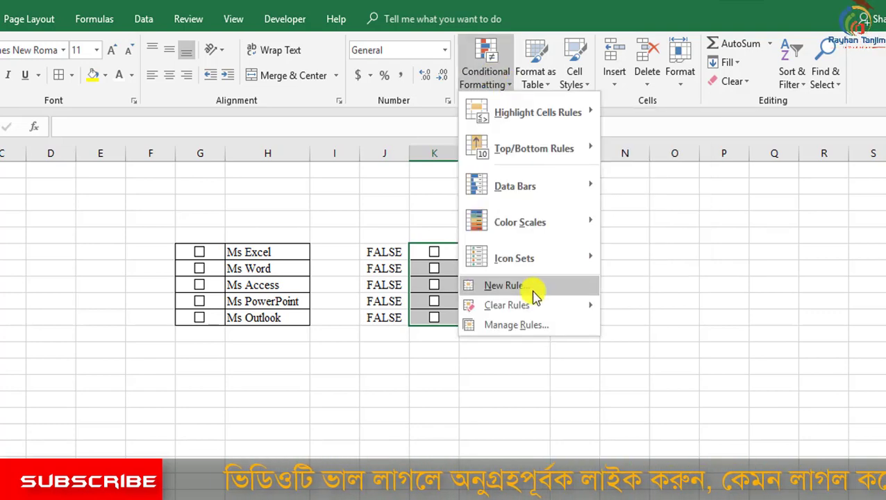
{"action": "left_click", "coordinate": [528, 286]}
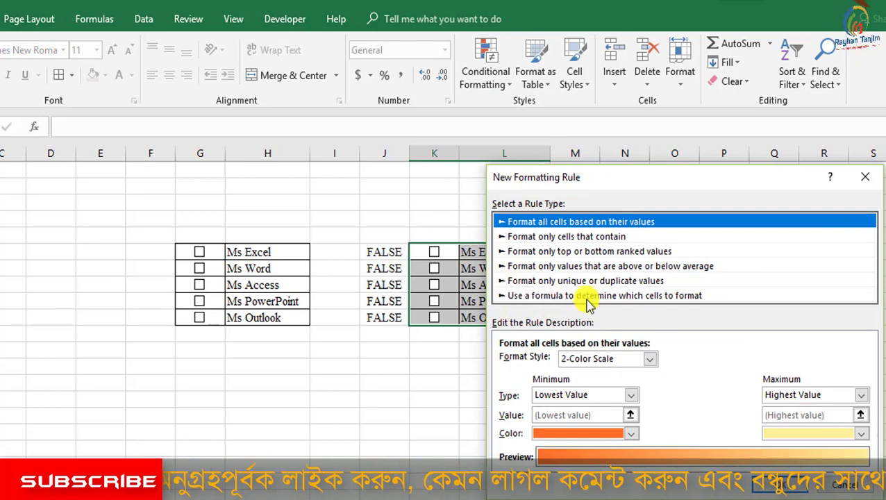
{"action": "left_click", "coordinate": [657, 297]}
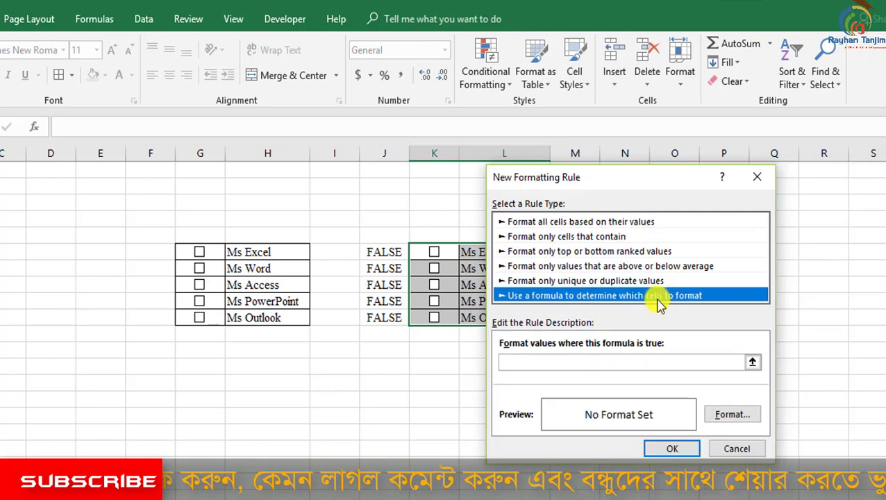
{"action": "left_click", "coordinate": [545, 360]}
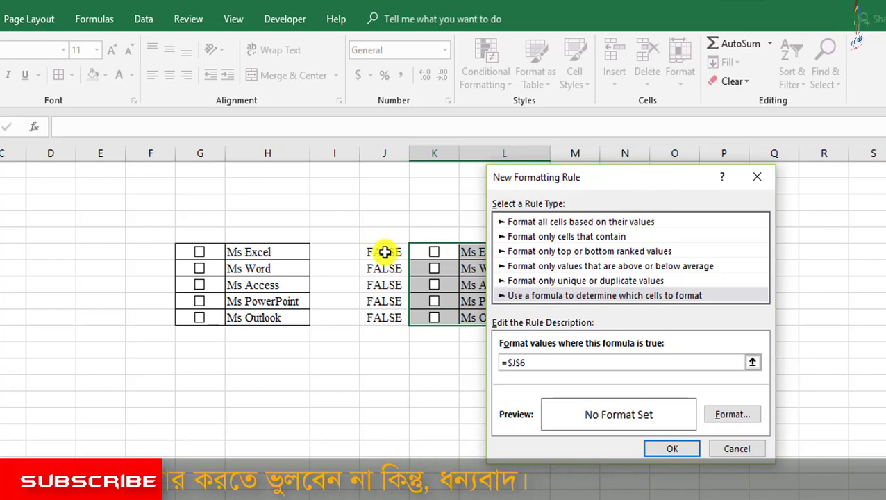
{"action": "left_click_drag", "start_coordinate": [509, 362], "coordinate": [525, 362]}
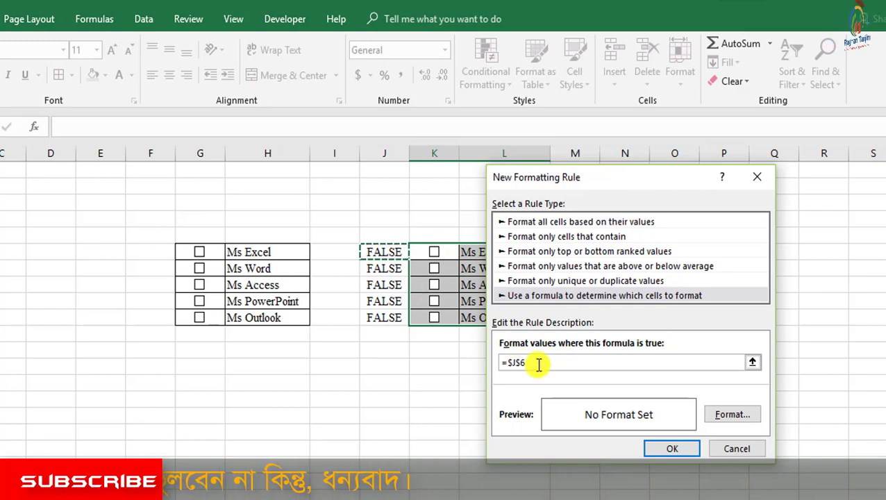
{"action": "left_click", "coordinate": [538, 362]}
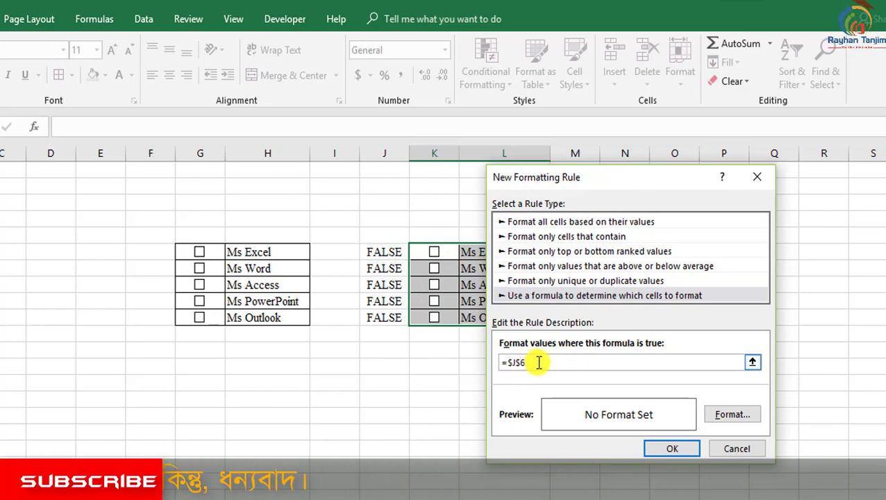
{"action": "left_click_drag", "start_coordinate": [538, 362], "coordinate": [517, 363]}
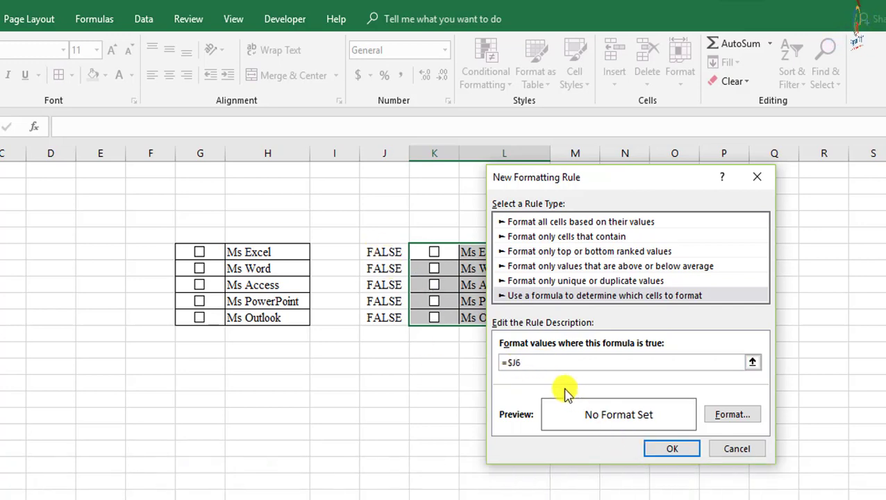
- Give the =$J6 rule a green fill and Bold Italic font, and save it
{"action": "left_click", "coordinate": [732, 415]}
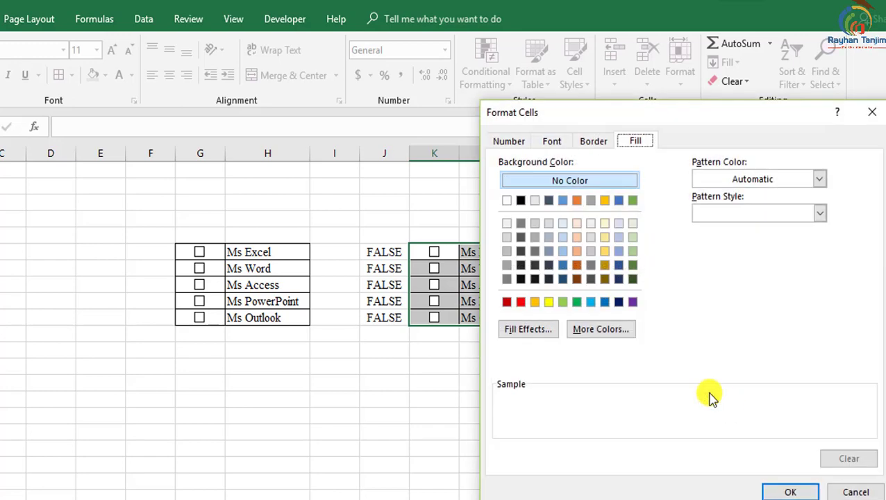
{"action": "left_click", "coordinate": [632, 200]}
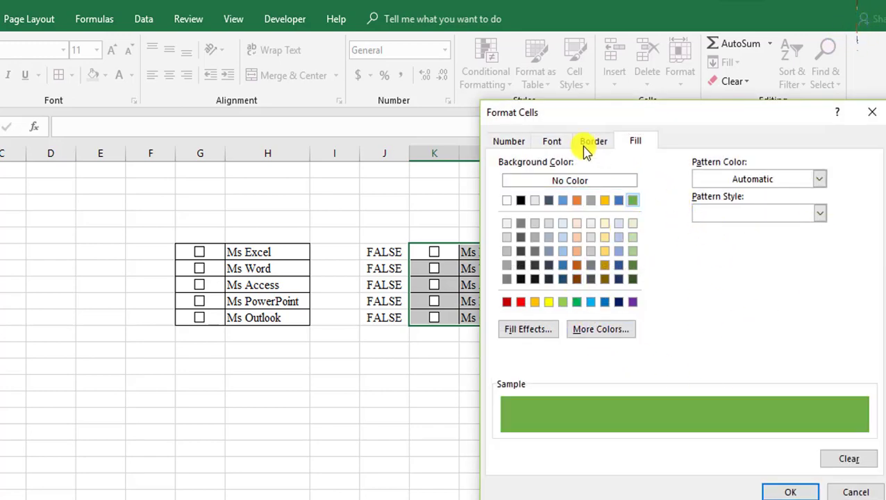
{"action": "left_click", "coordinate": [550, 141]}
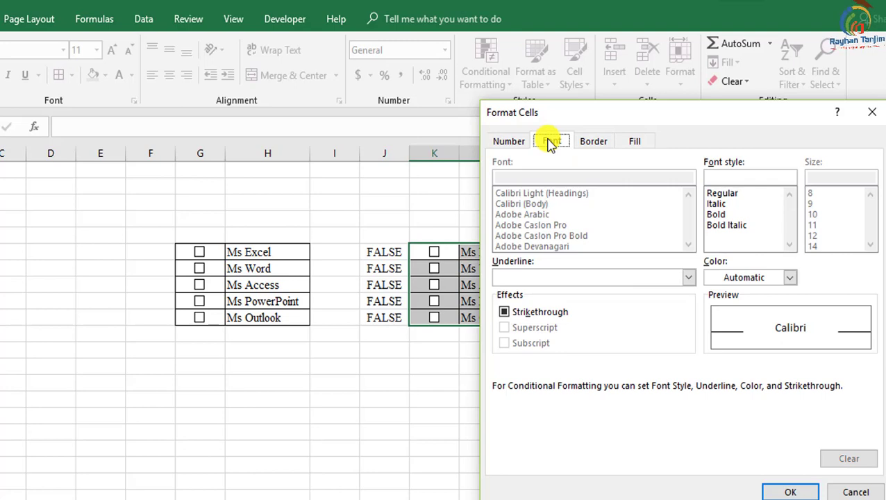
{"action": "left_click", "coordinate": [718, 204]}
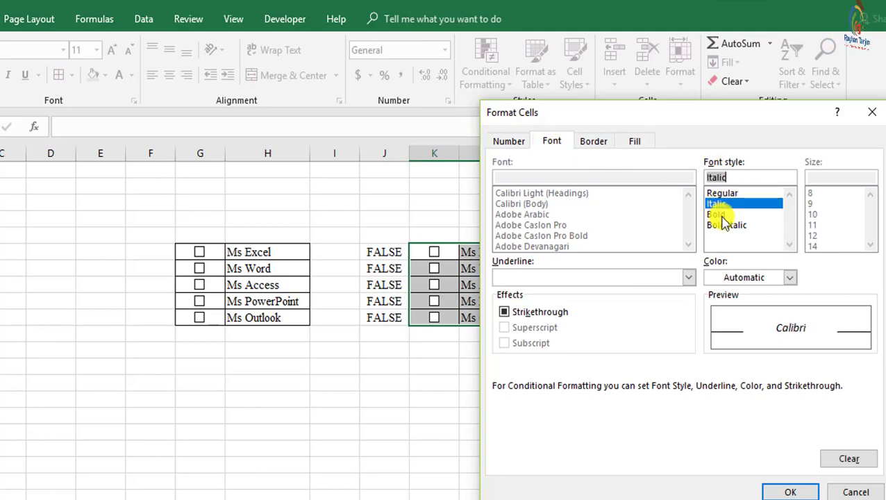
{"action": "left_click", "coordinate": [723, 226]}
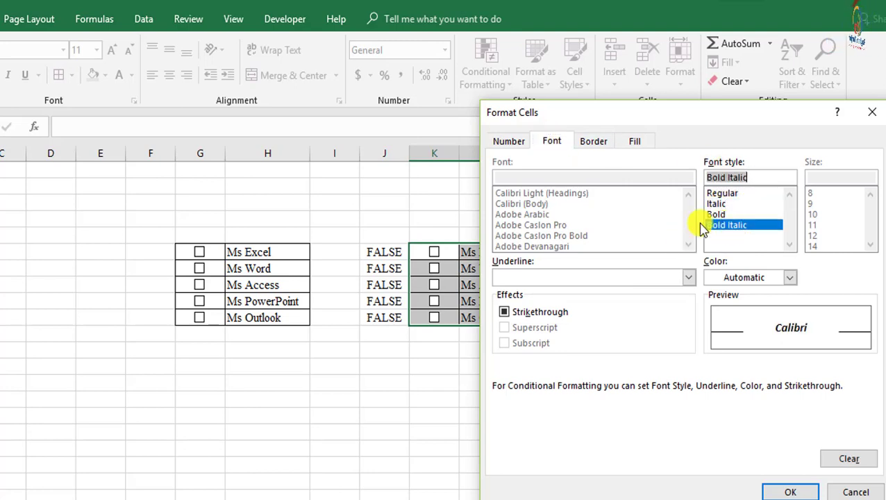
{"action": "left_click", "coordinate": [790, 491]}
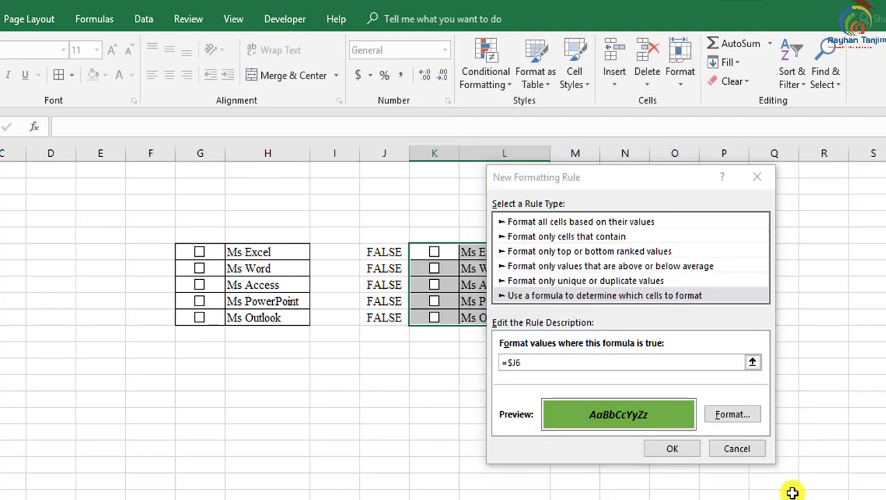
{"action": "left_click", "coordinate": [672, 449]}
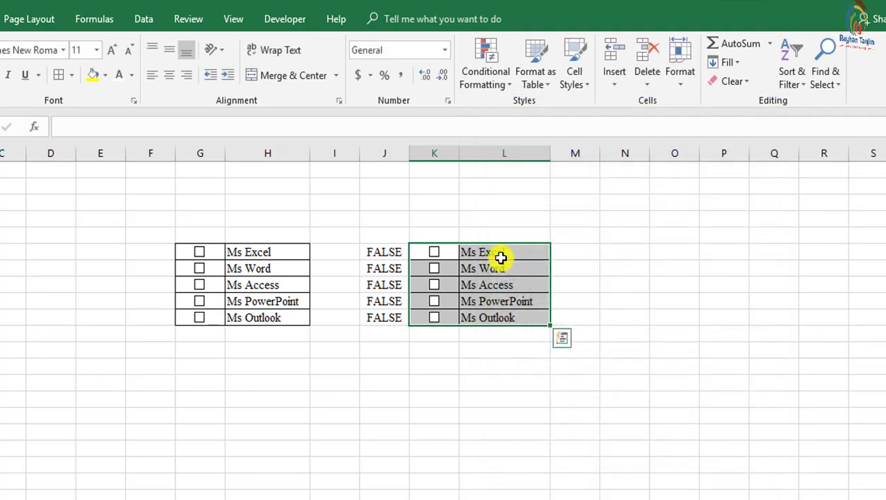
- Tick the Ms Excel and Ms Word checkboxes to turn both rows green, bold italic
{"action": "left_click", "coordinate": [434, 254]}
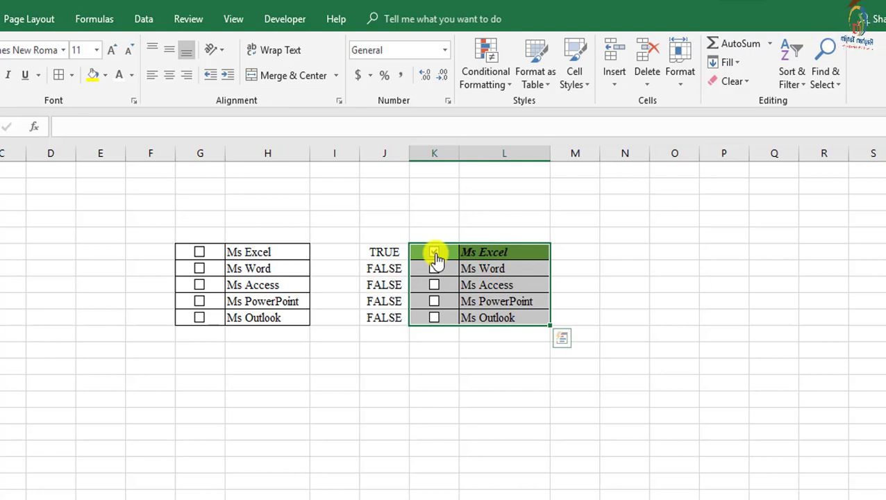
{"action": "left_click", "coordinate": [433, 254]}
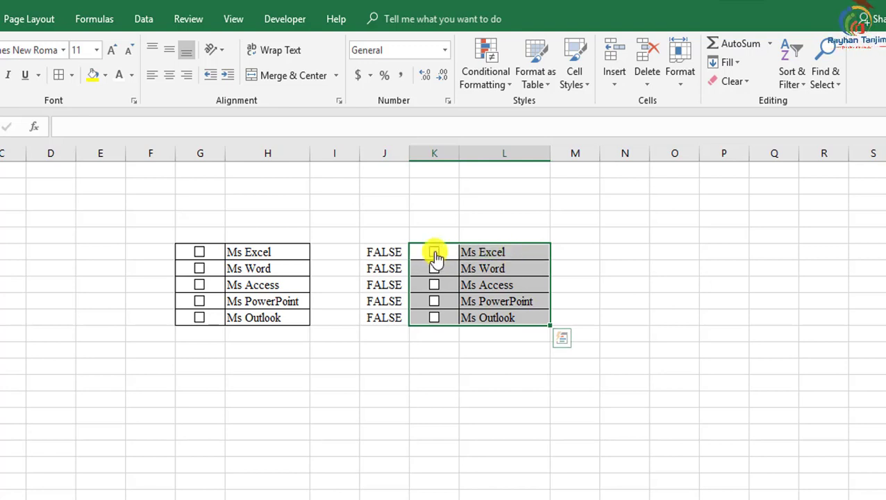
{"action": "left_click", "coordinate": [434, 254]}
{"action": "left_click", "coordinate": [628, 250]}
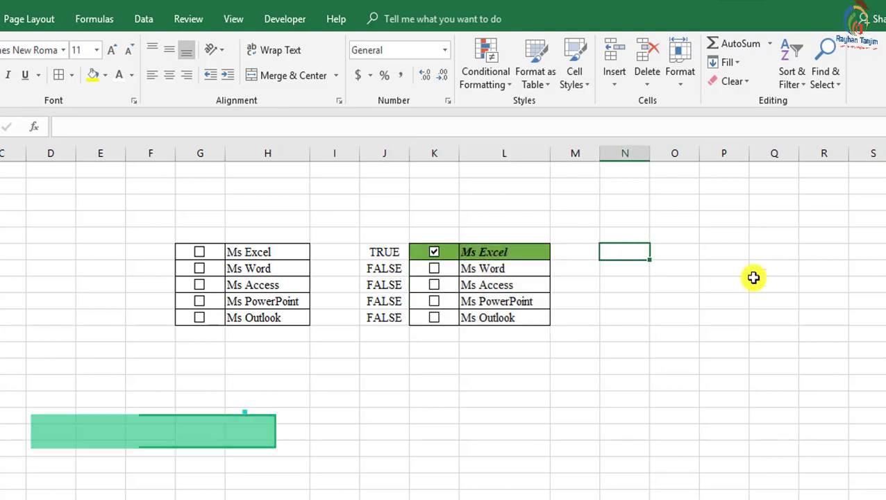
{"action": "left_click", "coordinate": [434, 269]}
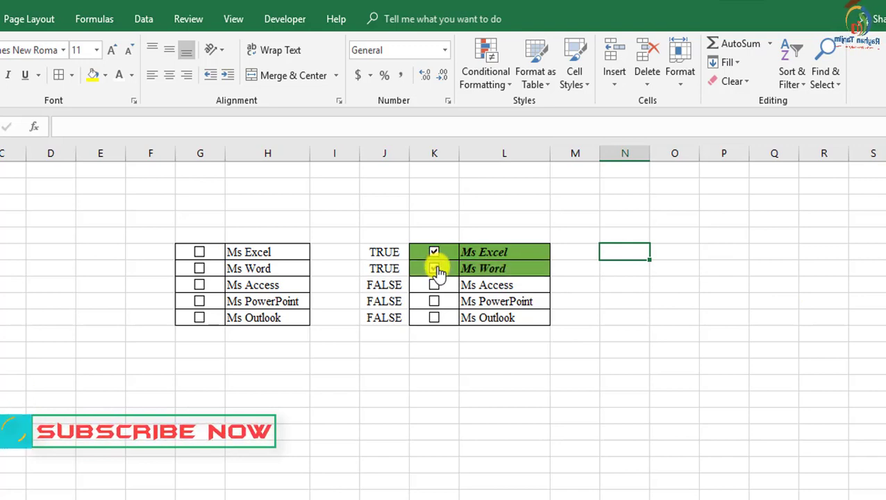
{"action": "left_click", "coordinate": [597, 297]}
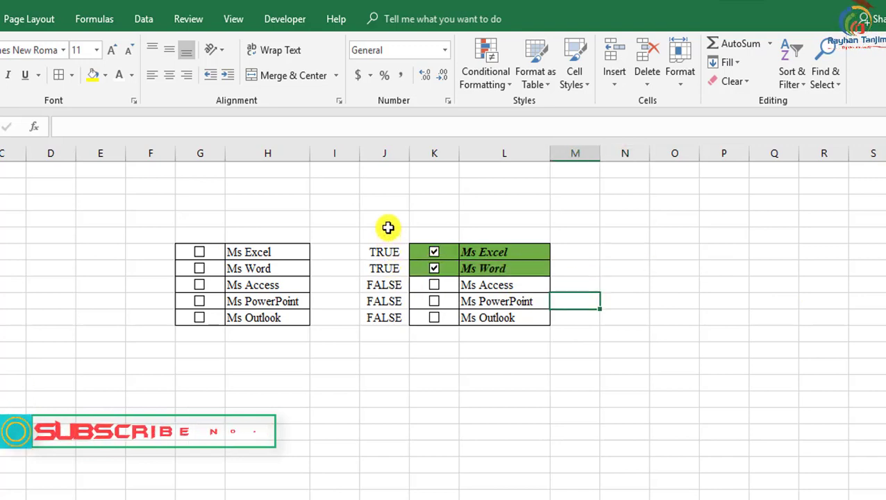
- Hide column J containing the TRUE/FALSE checkbox values
{"action": "left_click", "coordinate": [384, 156]}
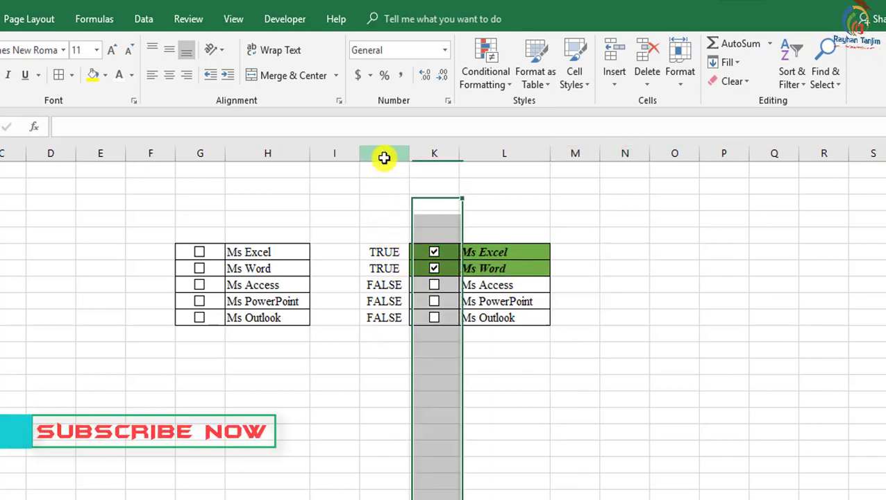
{"action": "right_click", "coordinate": [384, 157]}
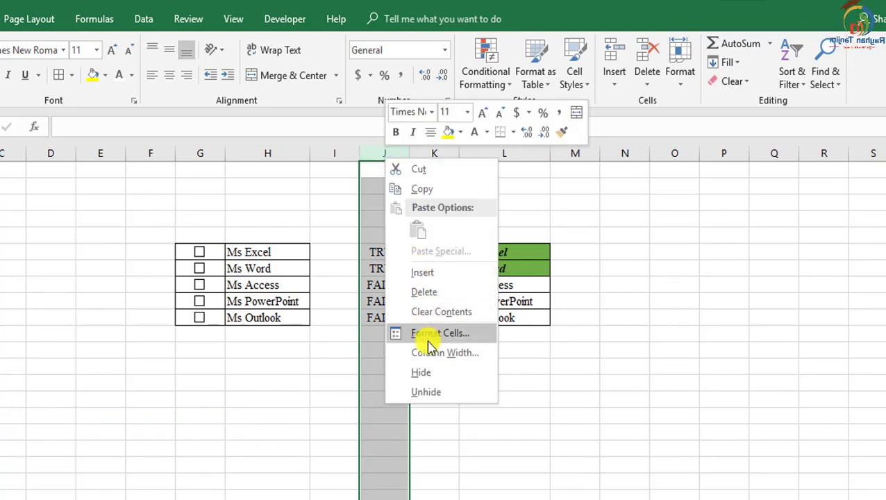
{"action": "left_click", "coordinate": [423, 375]}
{"action": "left_click", "coordinate": [639, 318]}
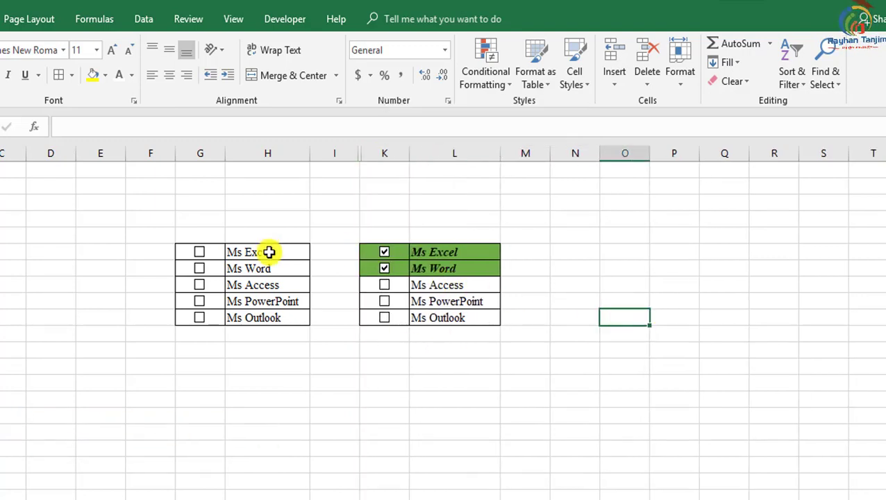
- Make the names Ms Excel through Ms Outlook white, then tick Ms Access and Ms PowerPoint
{"action": "left_click_drag", "start_coordinate": [269, 252], "coordinate": [268, 316]}
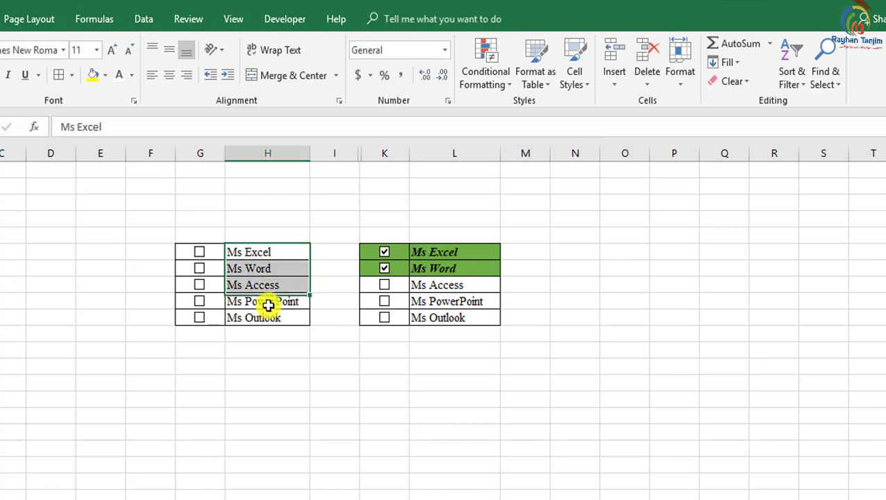
{"action": "left_click", "coordinate": [132, 76]}
{"action": "left_click", "coordinate": [124, 133]}
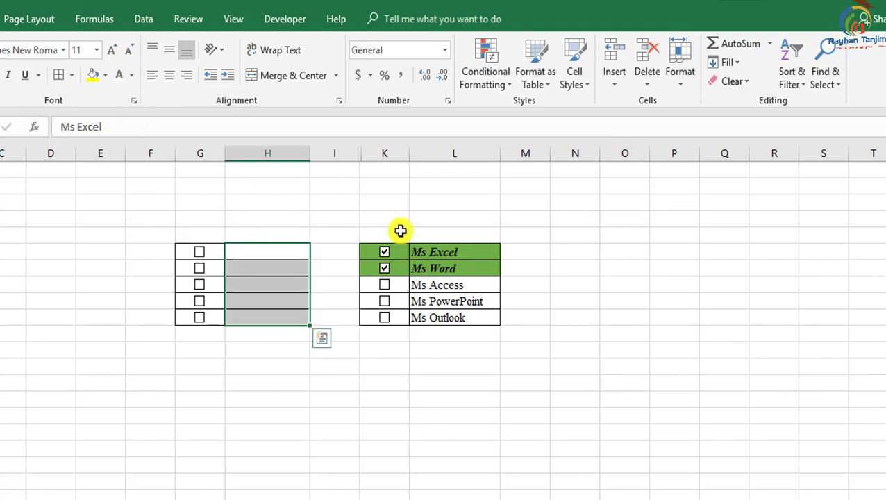
{"action": "left_click", "coordinate": [635, 252]}
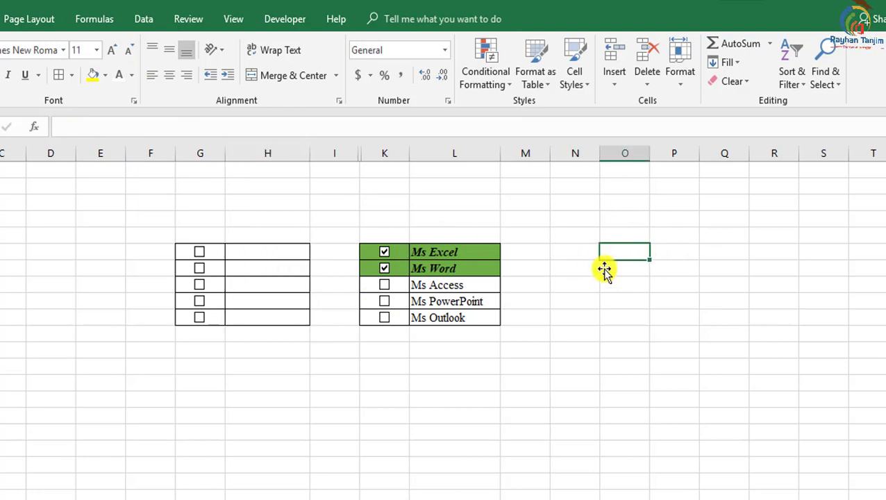
{"action": "left_click", "coordinate": [386, 286]}
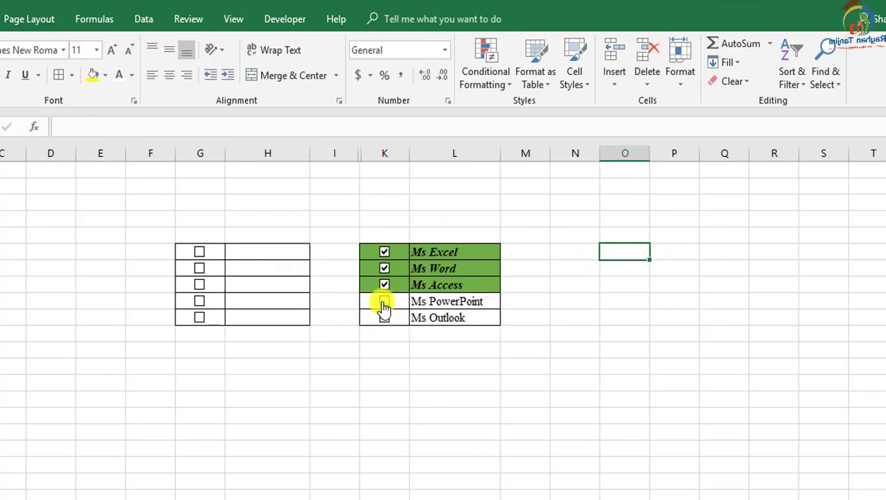
{"action": "left_click", "coordinate": [384, 303]}
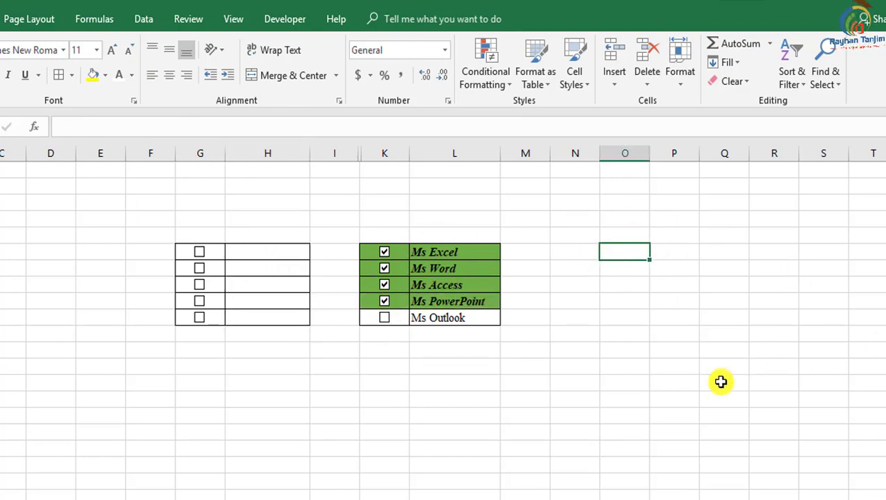